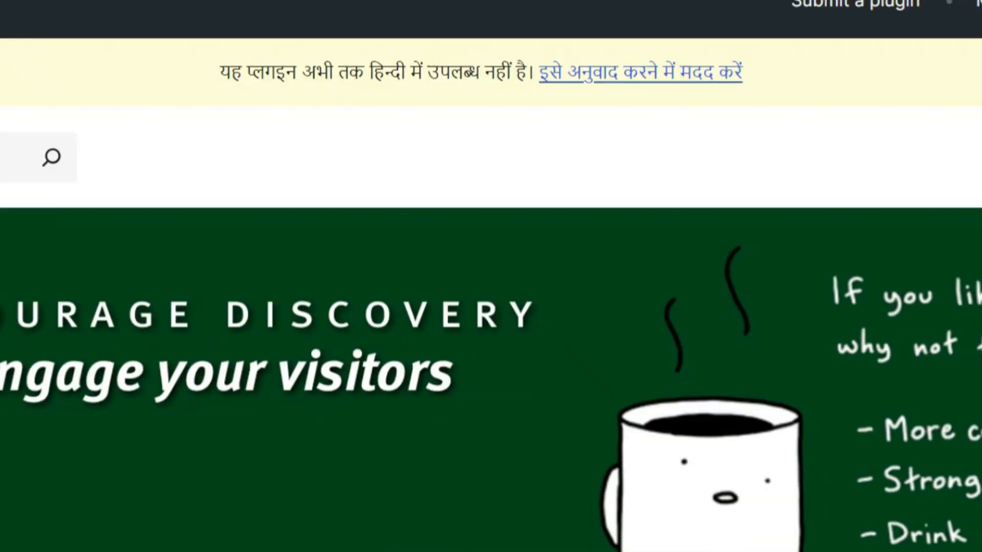
Step: Look over the YARPP plugin page, a blog post's related posts section and the YARPP settings
scroll(2, 287, down, 2)
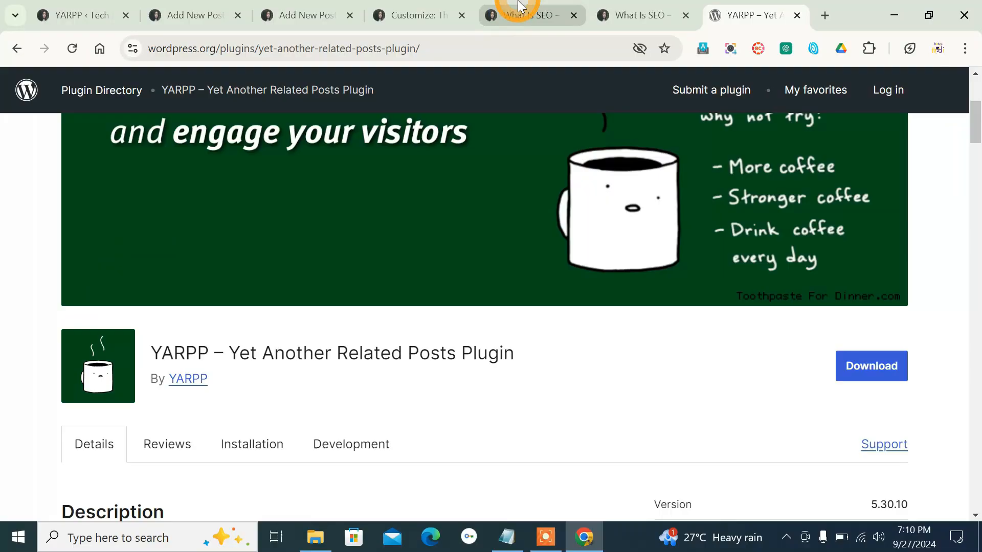
click(518, 7)
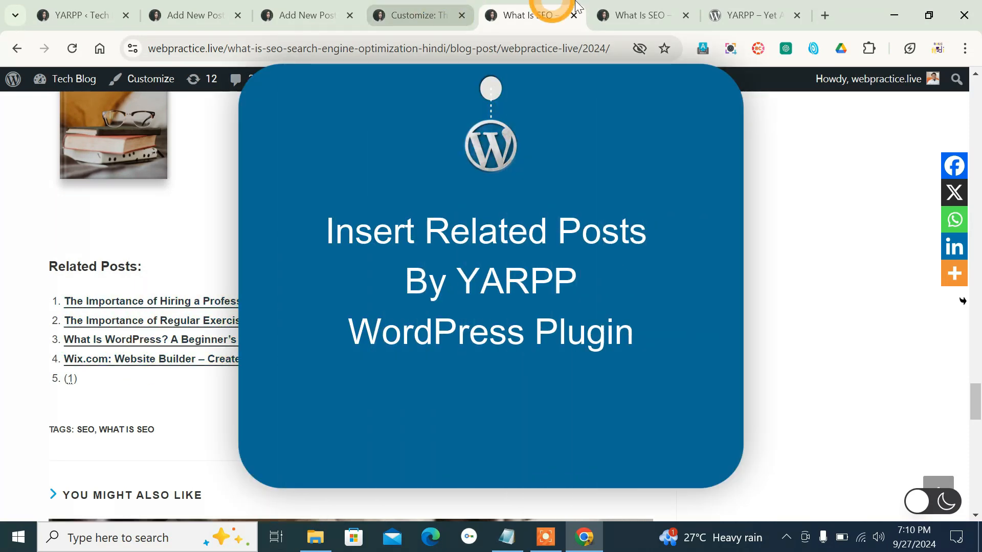
key(ctrl+Tab)
key(ctrl+Tab)
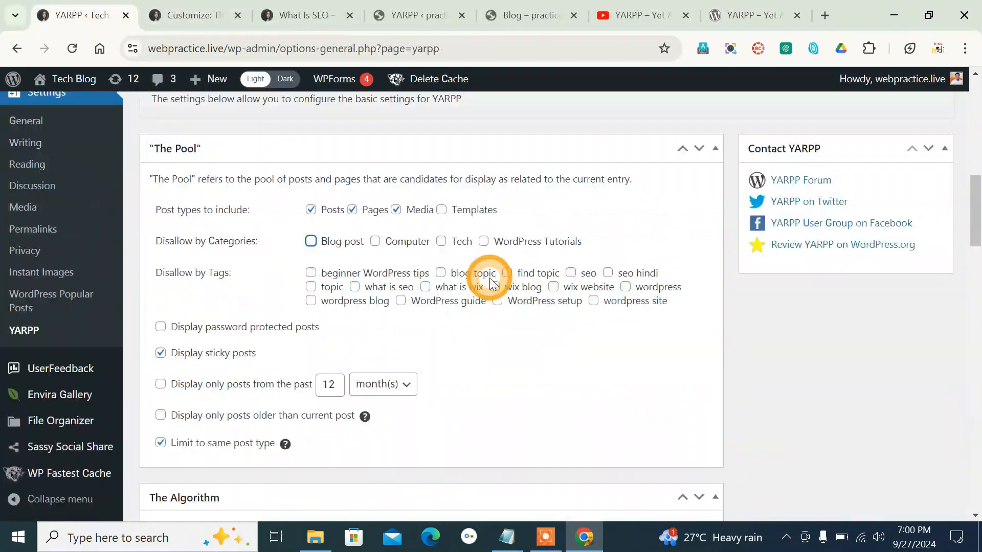
scroll(482, 281, down, 10)
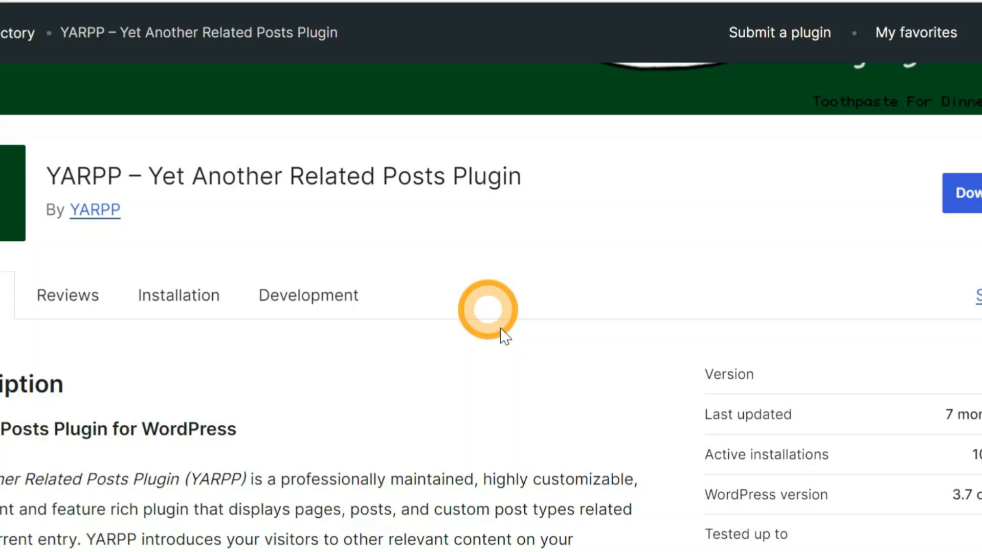
scroll(604, 435, up, 3)
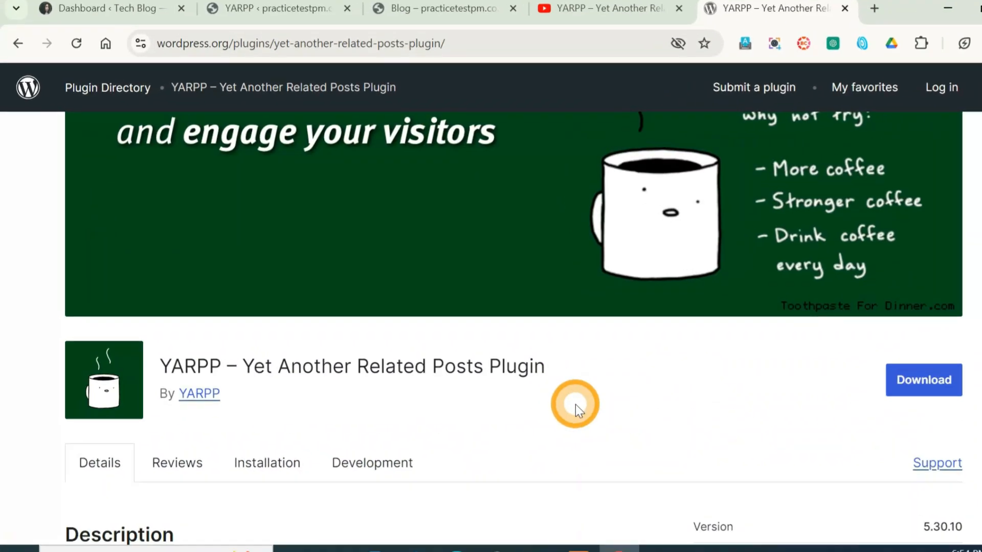
scroll(575, 404, up, 2)
scroll(575, 404, down, 2)
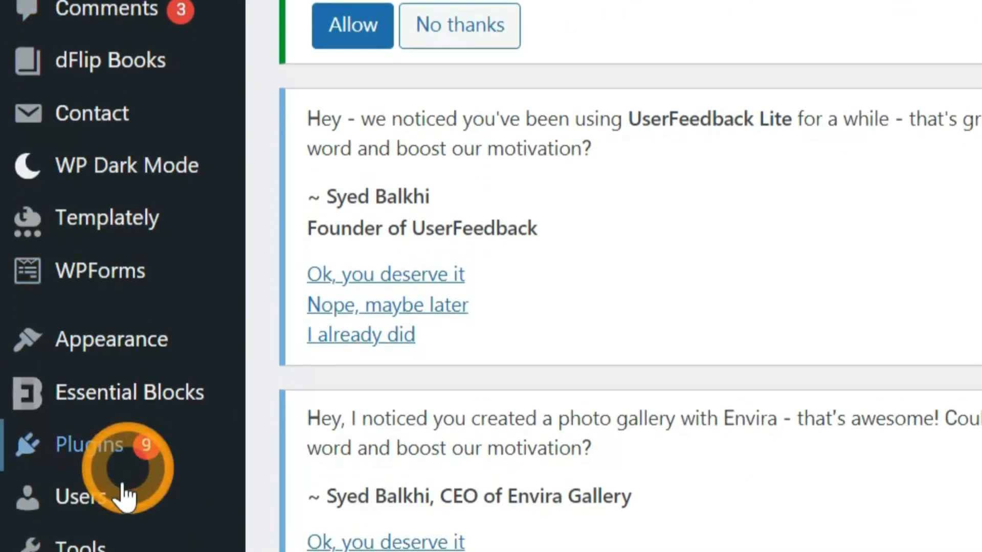
Step: Open the page for adding a new plugin and search the plugins for YARPP
mouse_move(144, 375)
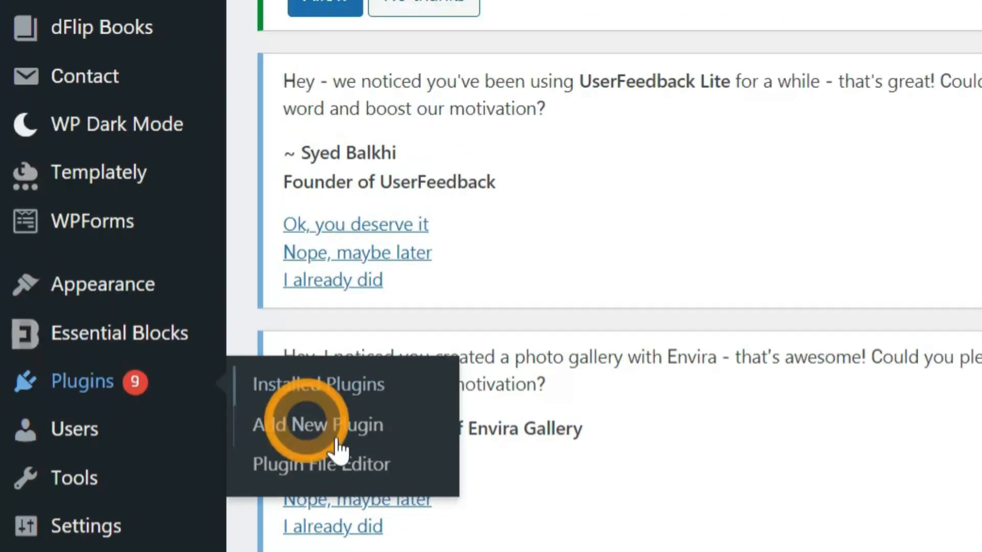
click(366, 422)
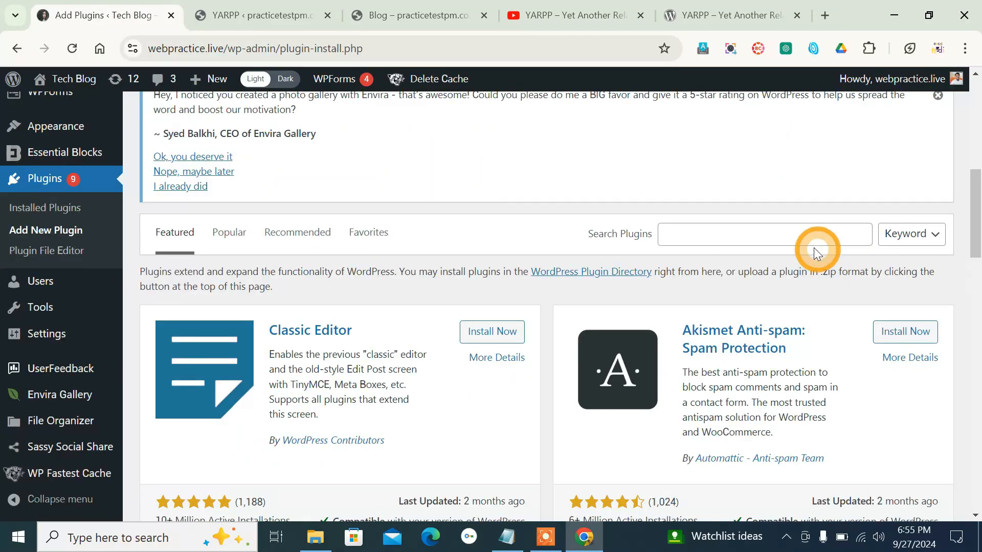
right_click(813, 244)
click(732, 381)
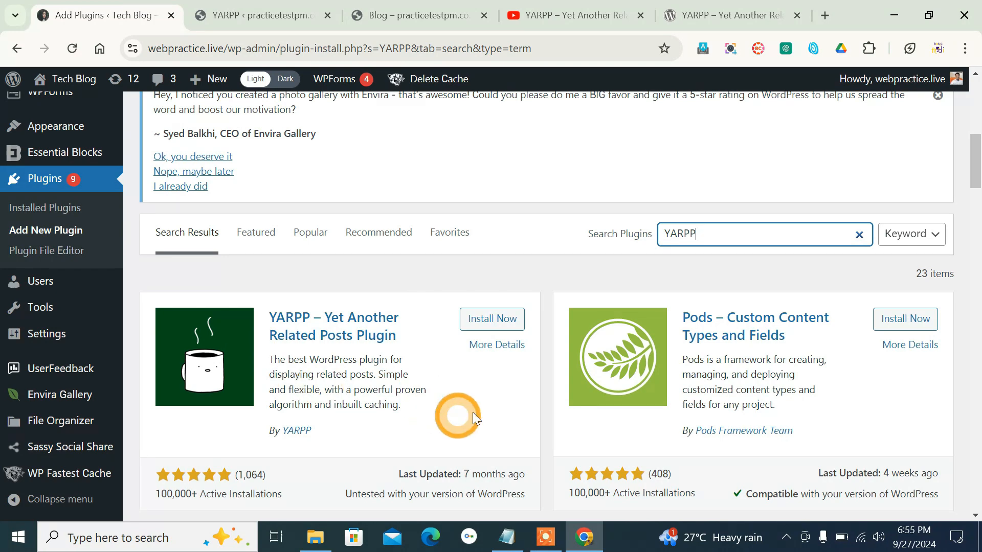
drag(710, 240, 659, 240)
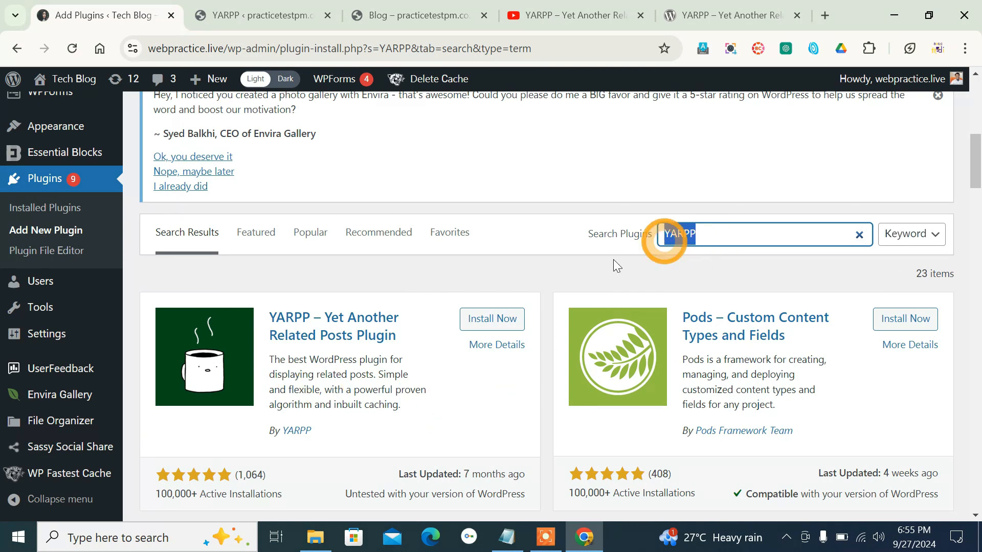
Step: Install and activate YARPP – Yet Another Related Posts Plugin, and look through the installed plugins list
scroll(455, 366, down, 2)
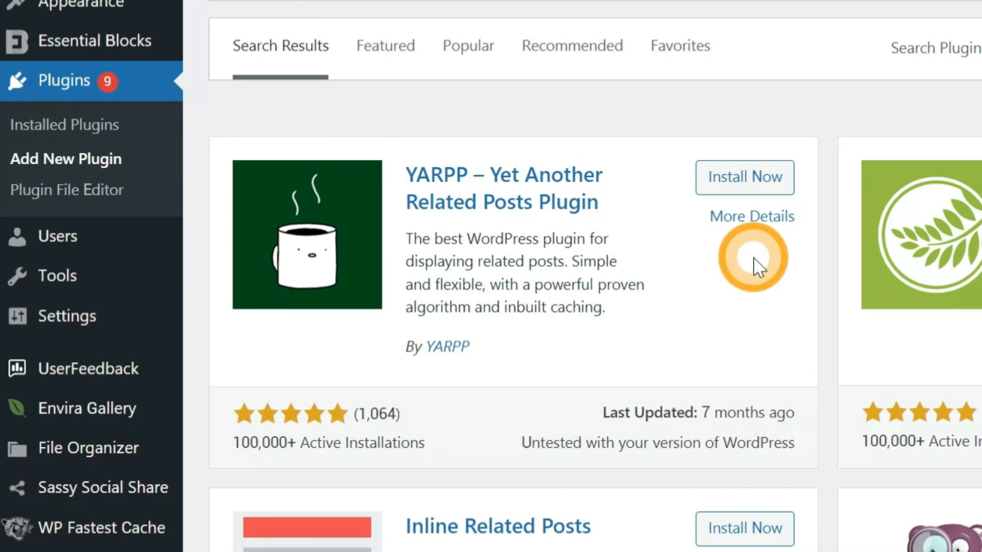
click(751, 184)
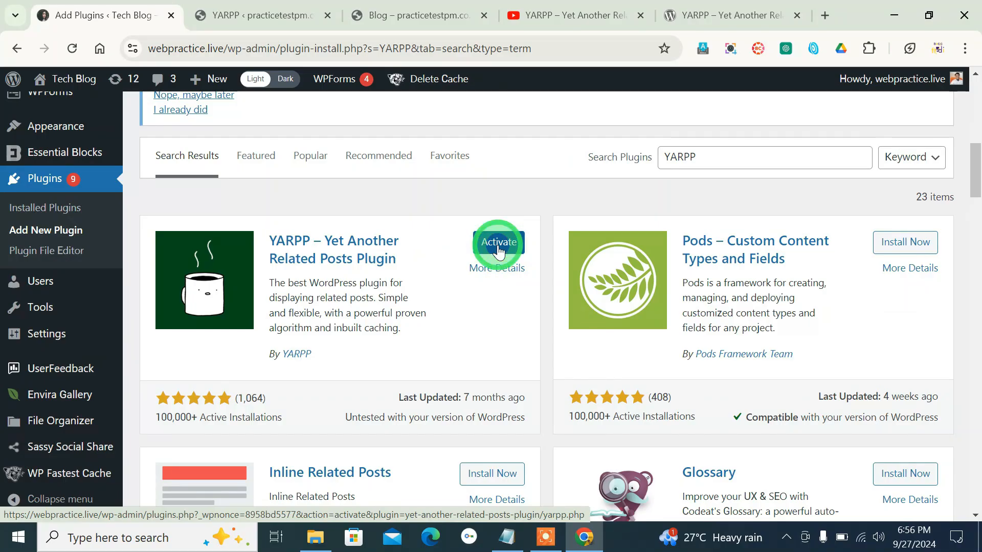
scroll(424, 276, down, 5)
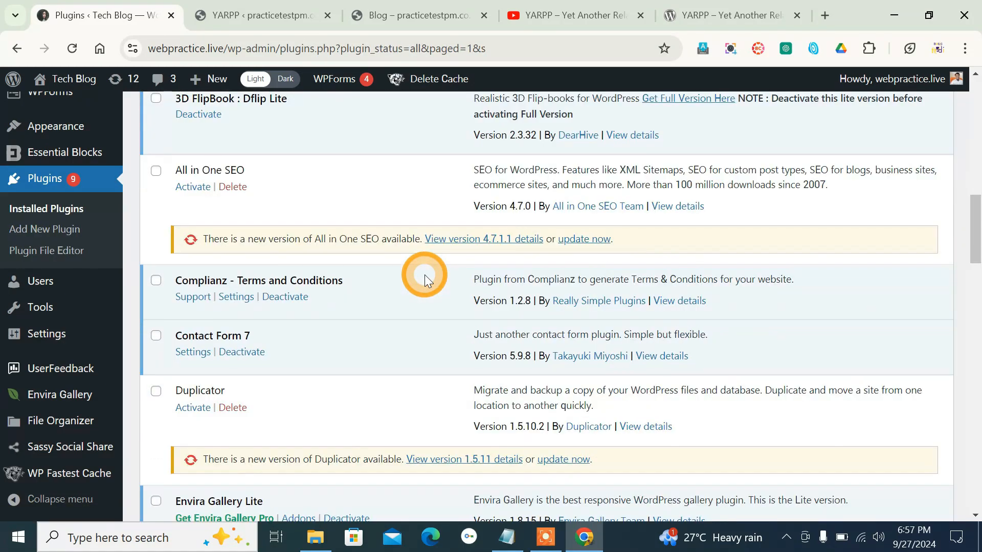
scroll(424, 275, down, 5)
scroll(320, 372, down, 5)
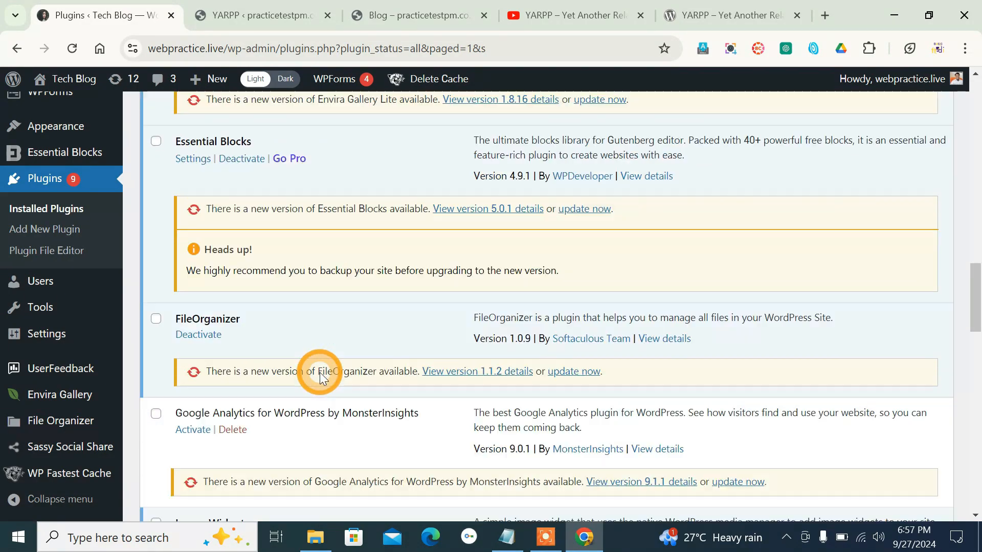
scroll(320, 373, down, 12)
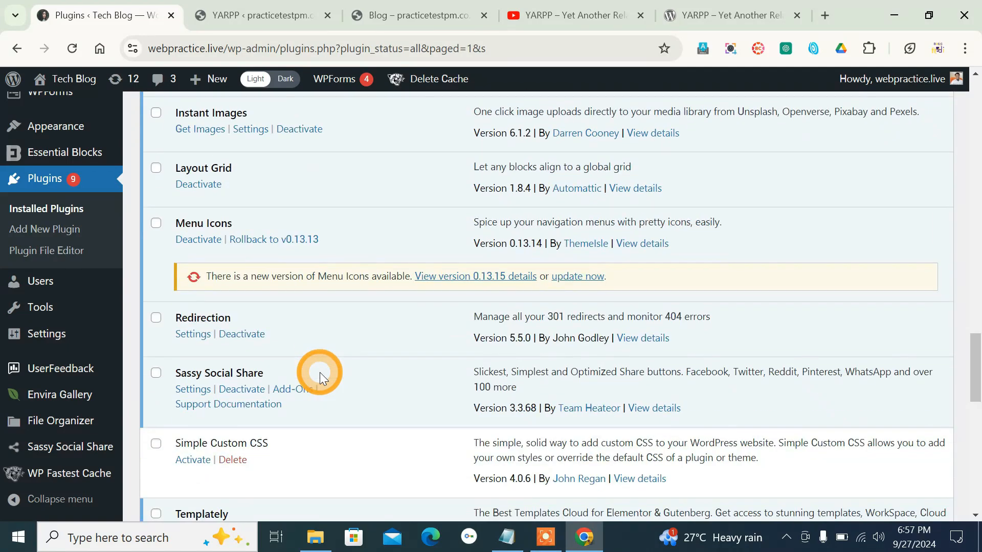
scroll(169, 368, down, 2)
Step: Open the site in a new tab, open the SEO blog post and examine its Related Posts section
mouse_move(67, 81)
right_click(72, 106)
click(88, 117)
click(252, 10)
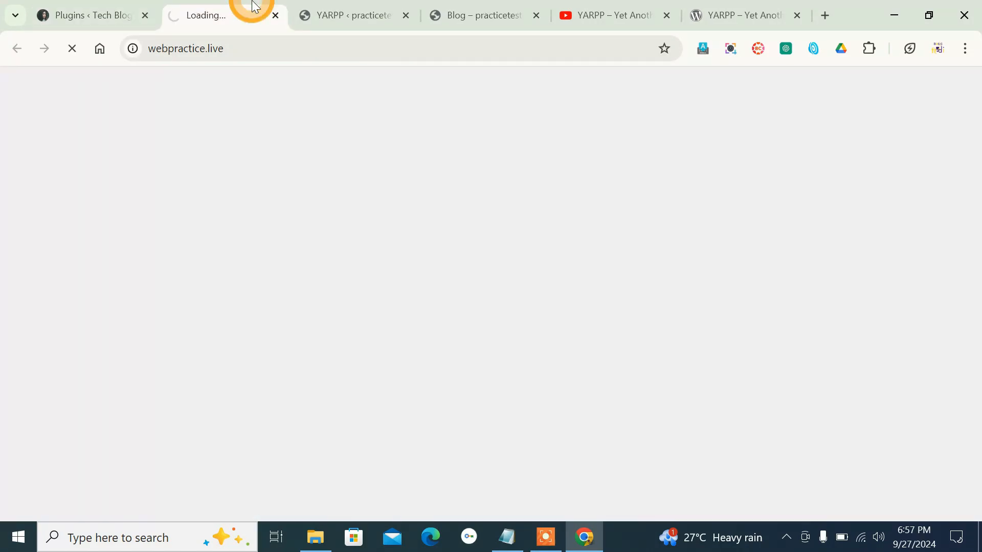
scroll(381, 318, down, 10)
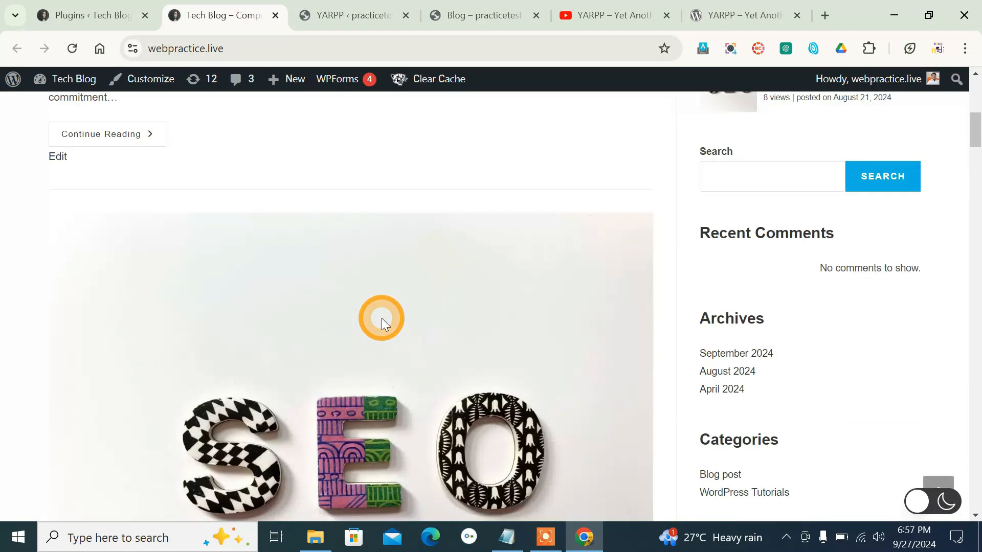
click(385, 313)
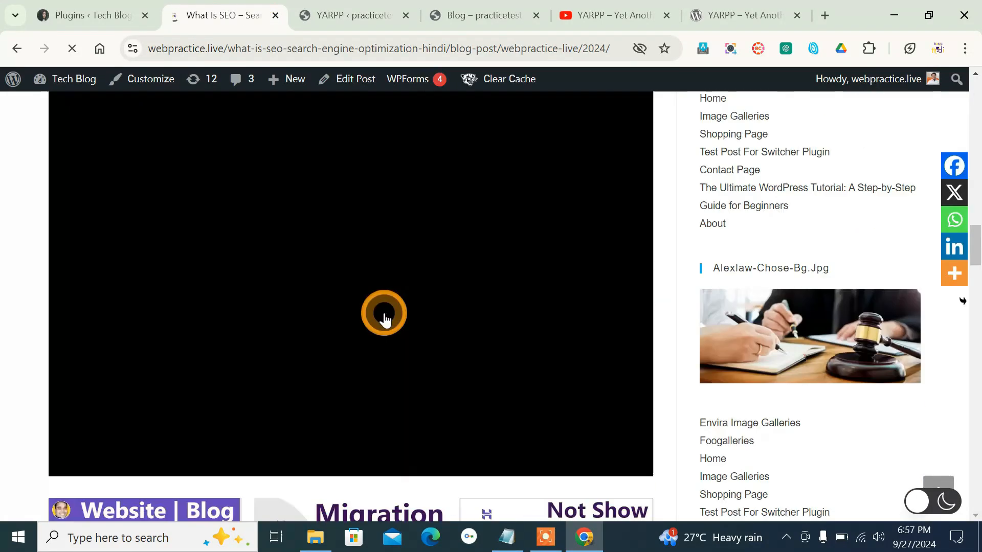
scroll(409, 291, down, 15)
scroll(479, 461, up, 15)
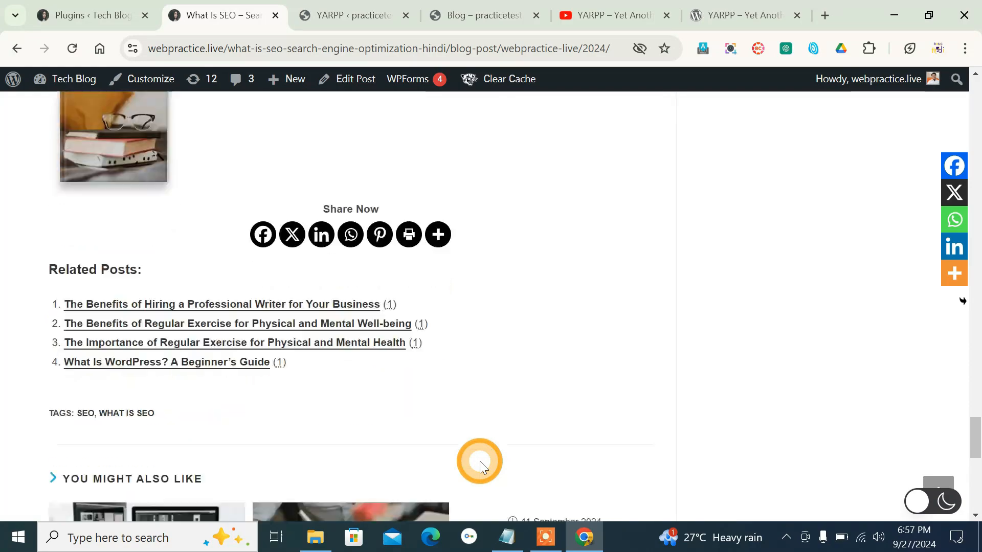
drag(974, 327, 974, 166)
Step: Return to the installed plugins page and open the Themes page in a new tab placed beside it
click(121, 16)
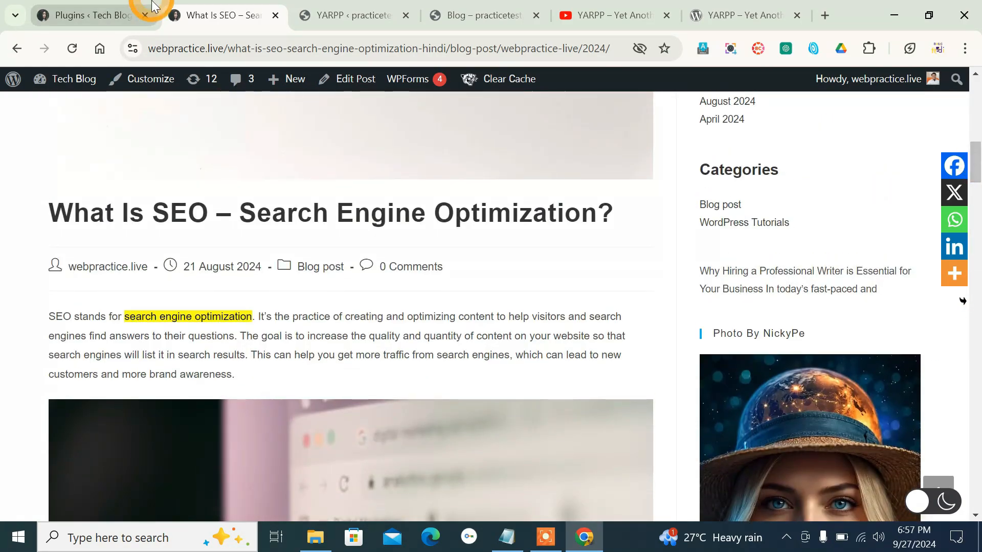
scroll(46, 435, down, 2)
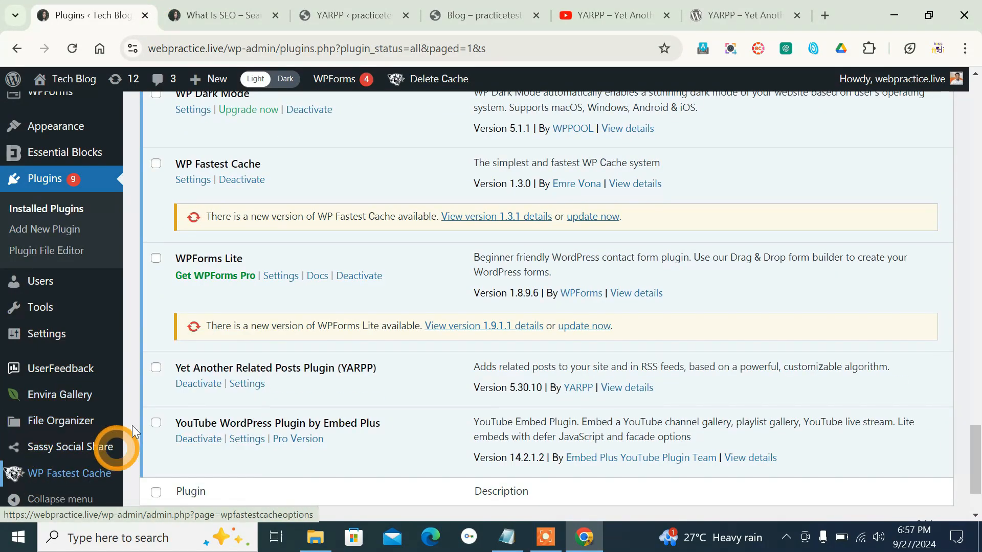
scroll(149, 394, up, 4)
scroll(149, 394, down, 3)
scroll(148, 394, up, 2)
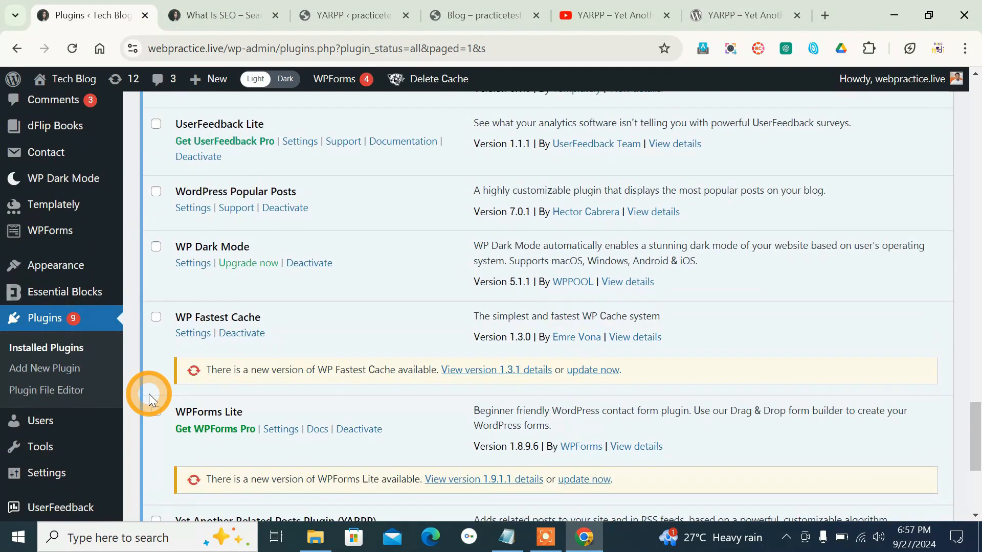
scroll(110, 292, up, 2)
mouse_move(72, 342)
right_click(164, 334)
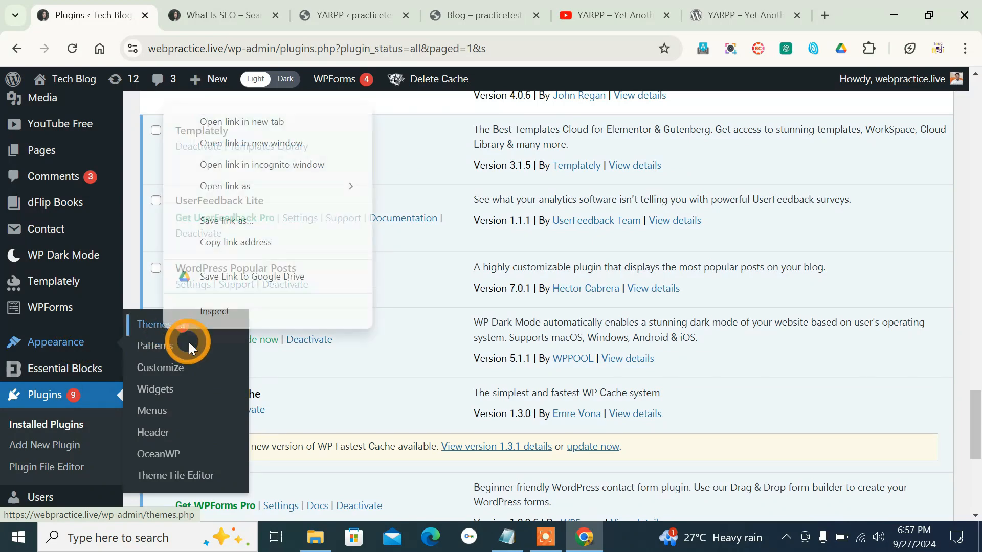
click(247, 123)
drag(273, 7, 271, 6)
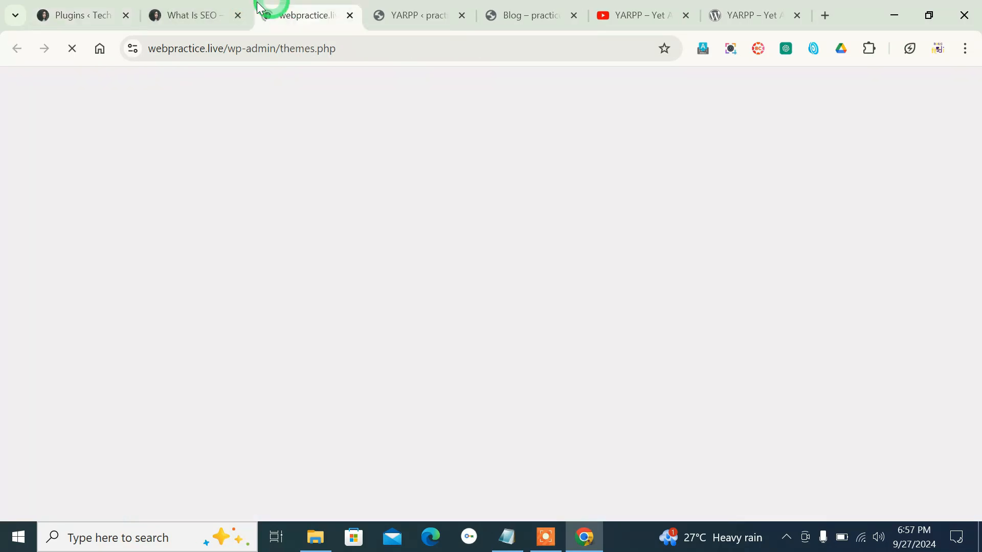
drag(271, 6, 205, 7)
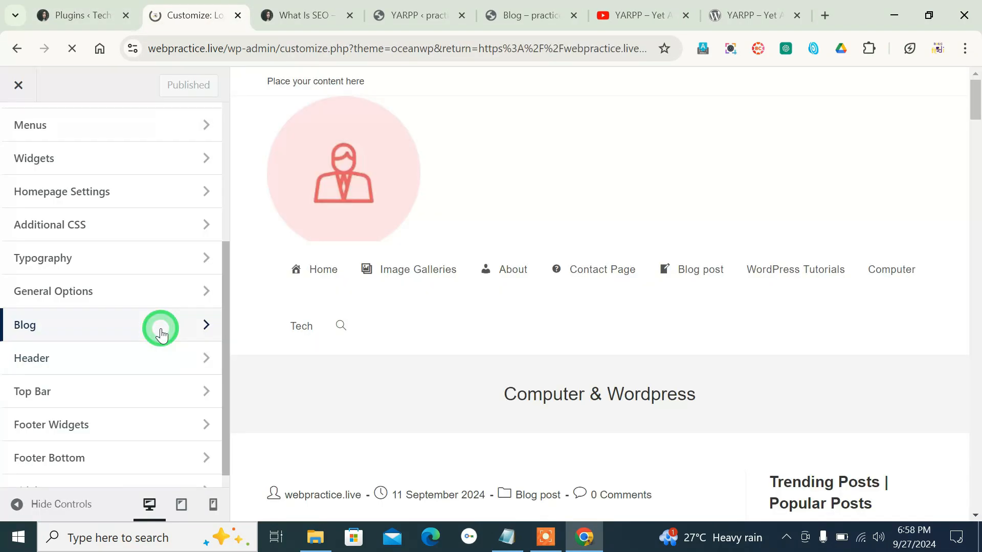
Step: In the theme's blog single post settings, set Related Posts Columns to 1 and publish the changes
click(161, 335)
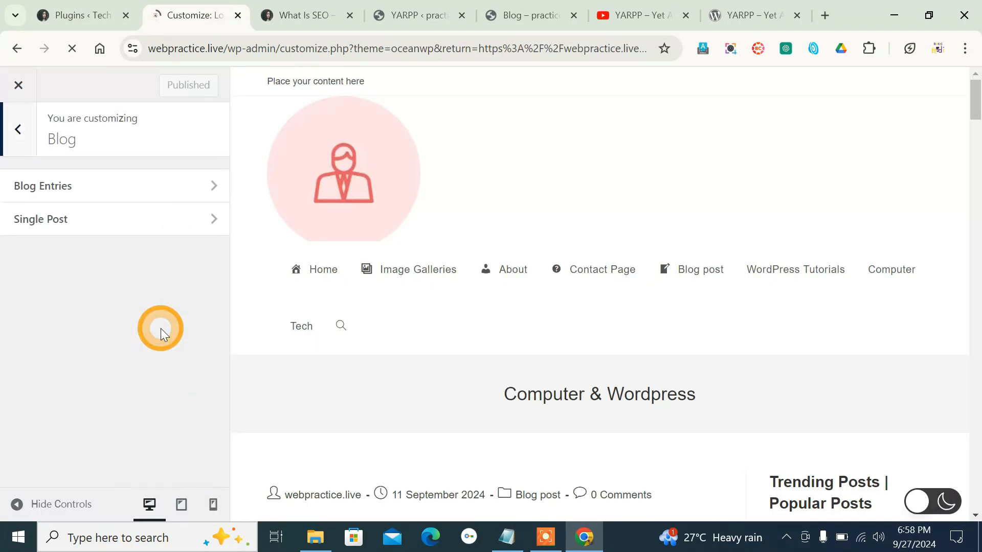
click(125, 219)
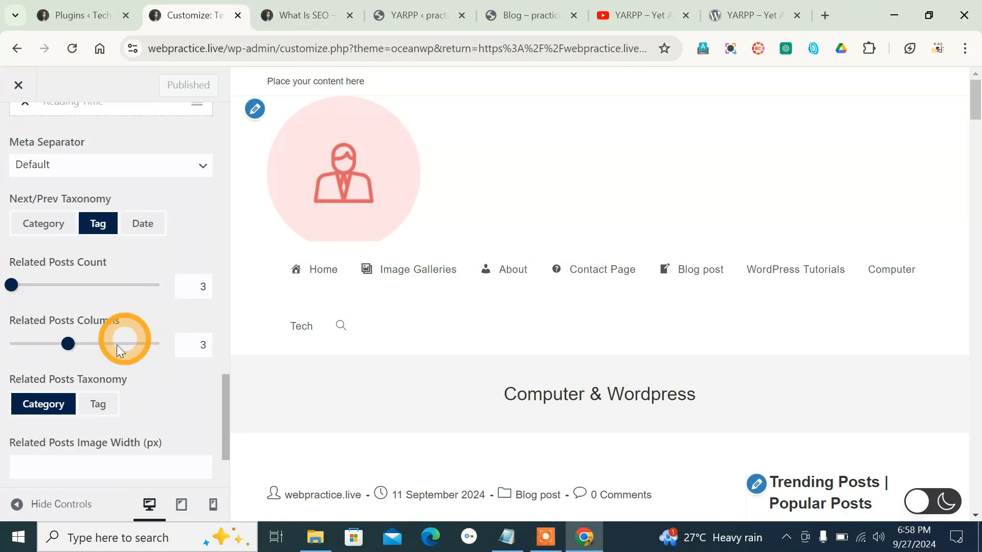
drag(72, 343, 2, 350)
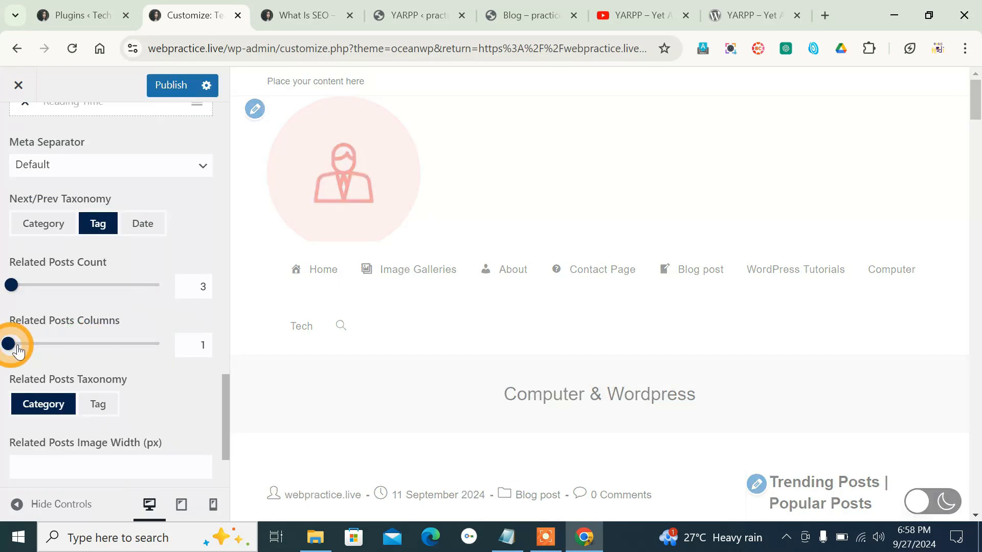
click(165, 221)
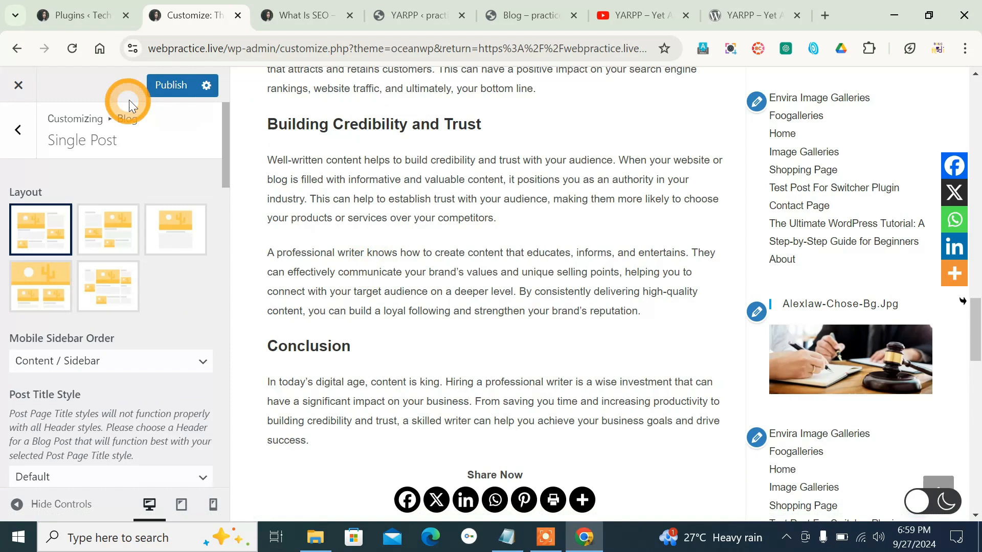
click(168, 87)
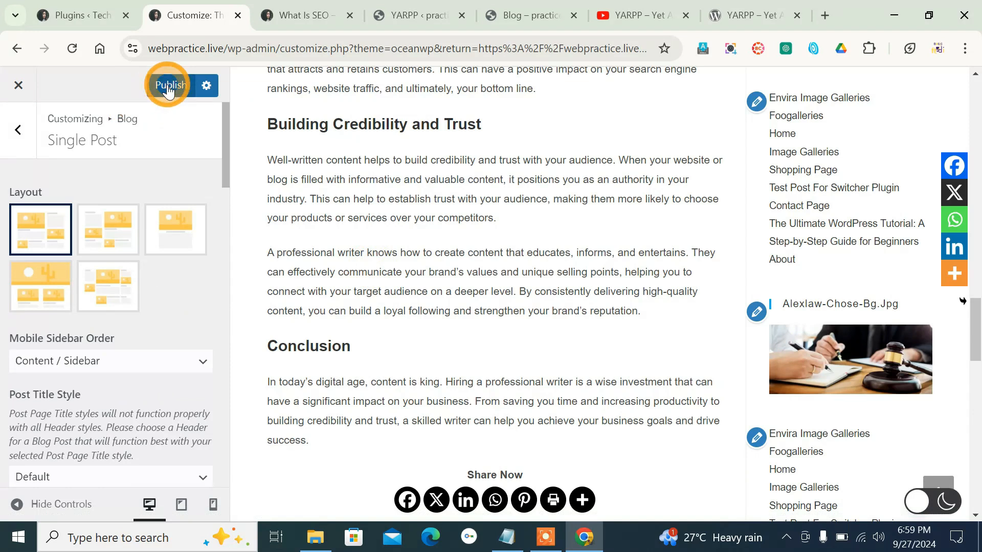
Step: Return to the plugins admin page and open the YARPP settings
click(110, 14)
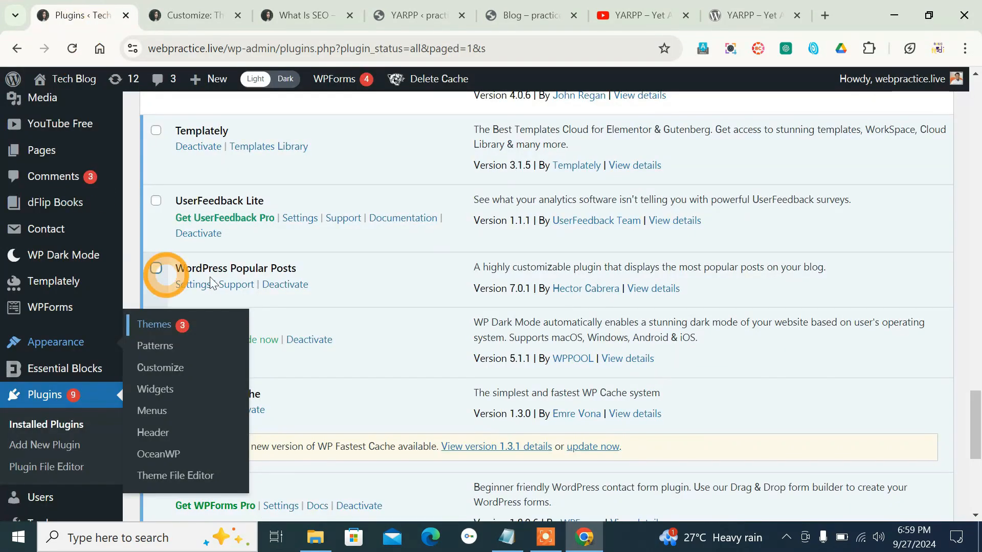
mouse_move(118, 301)
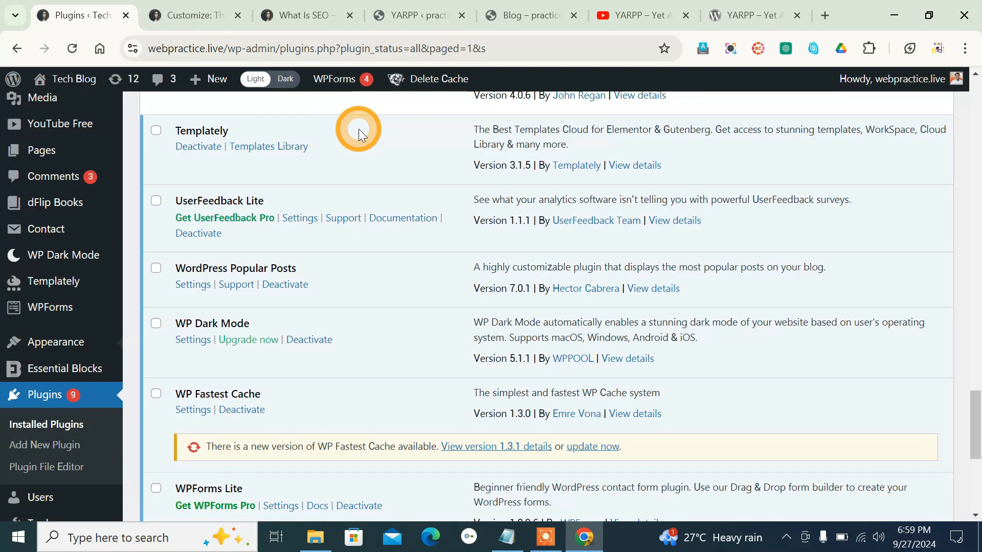
scroll(55, 416, down, 5)
mouse_move(97, 371)
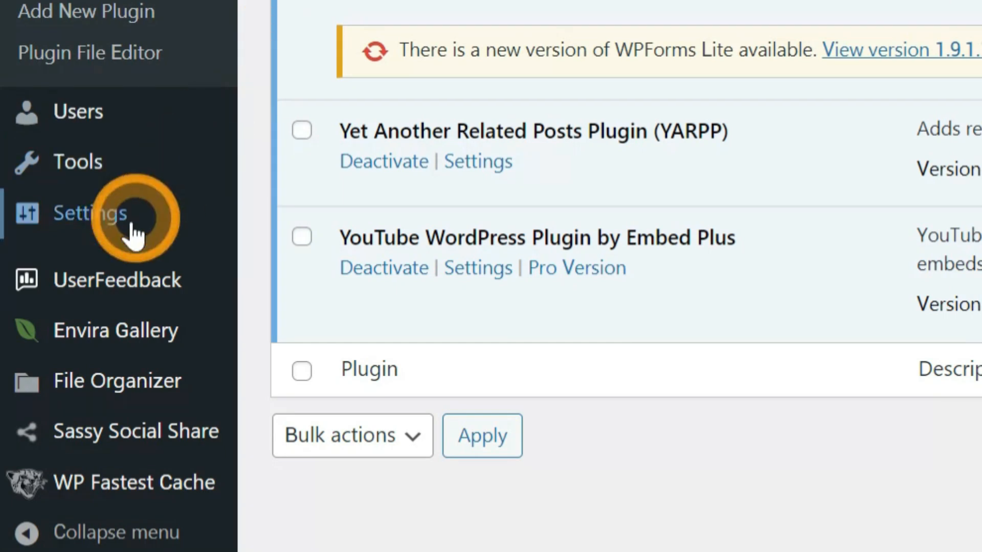
mouse_move(219, 208)
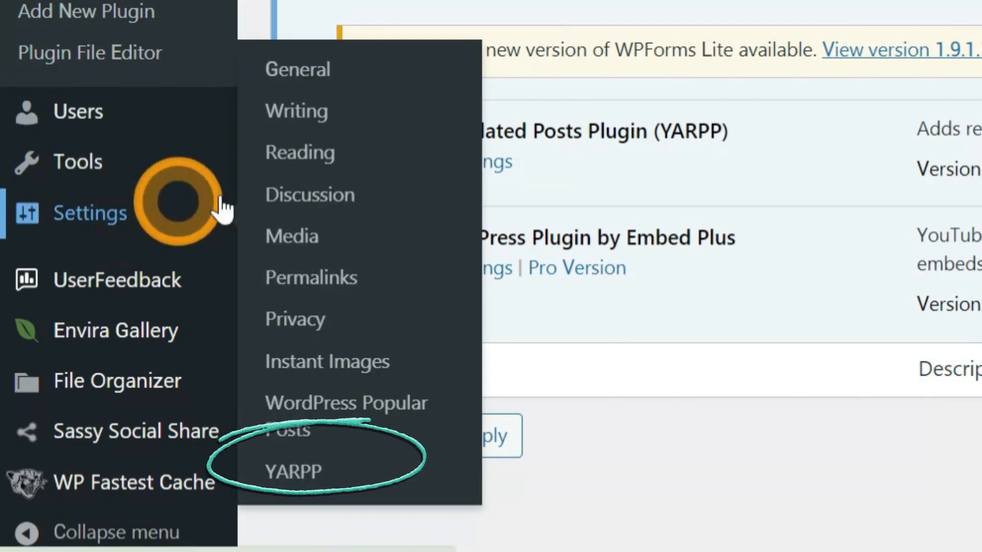
click(309, 480)
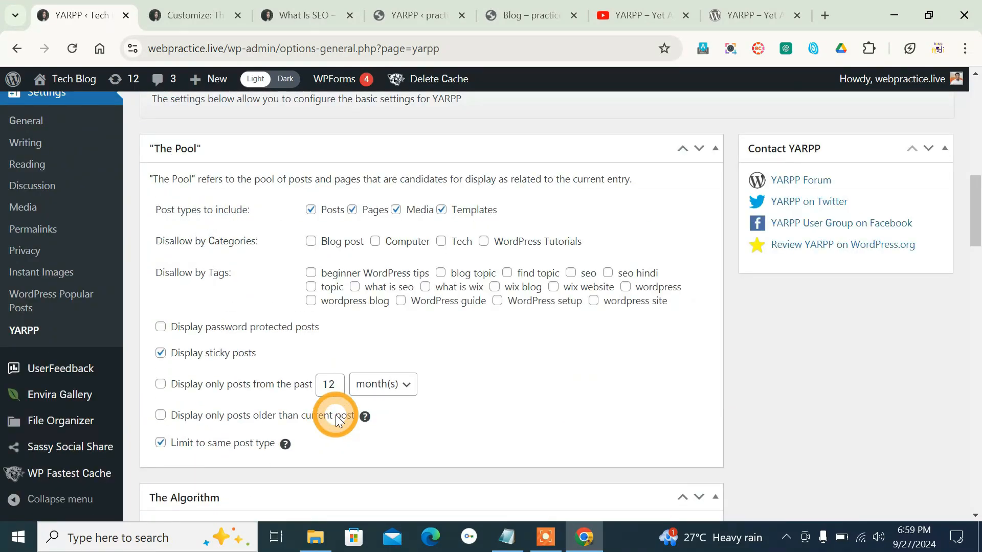
Step: In The Pool, exclude Templates from the post types and enable displaying password protected posts
scroll(335, 415, up, 3)
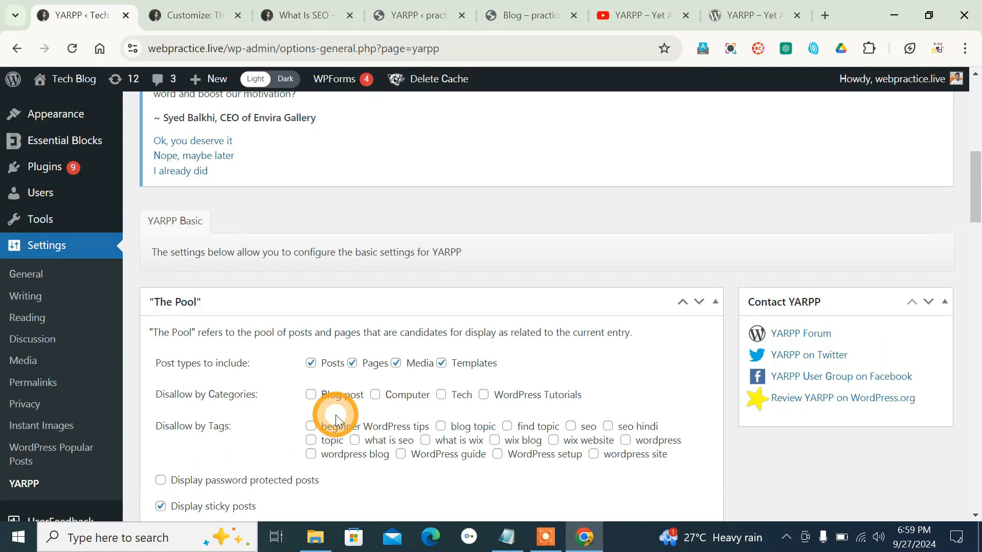
scroll(336, 415, down, 1)
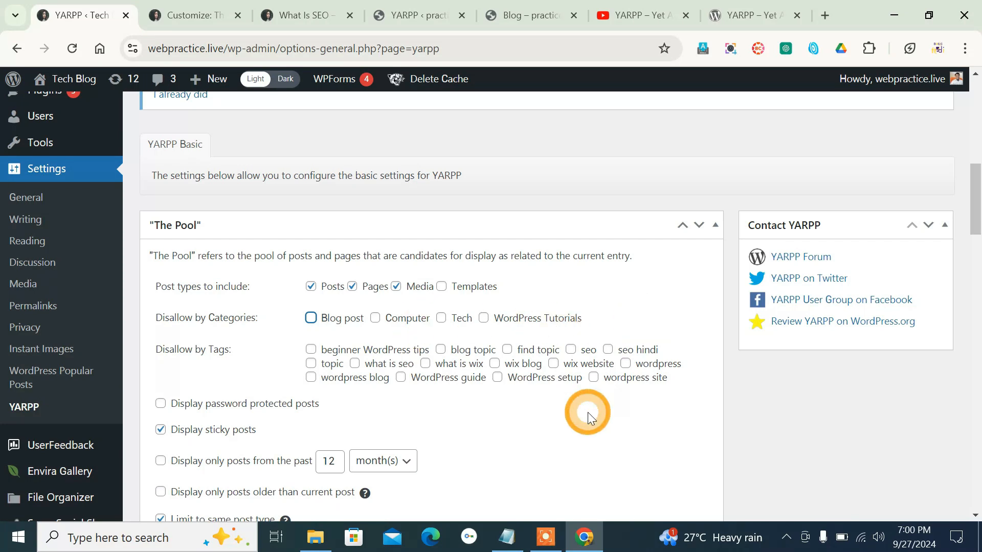
scroll(588, 412, down, 1)
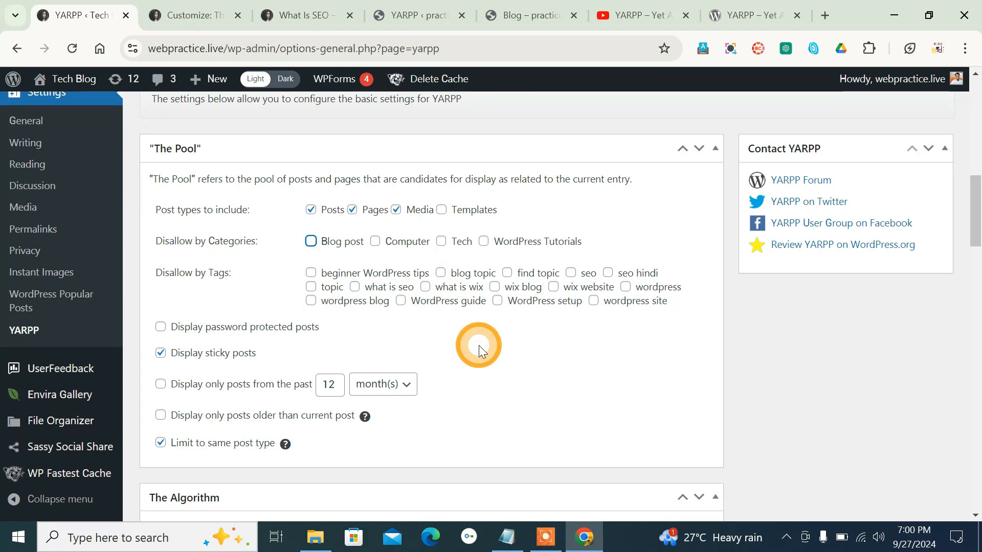
scroll(479, 346, down, 2)
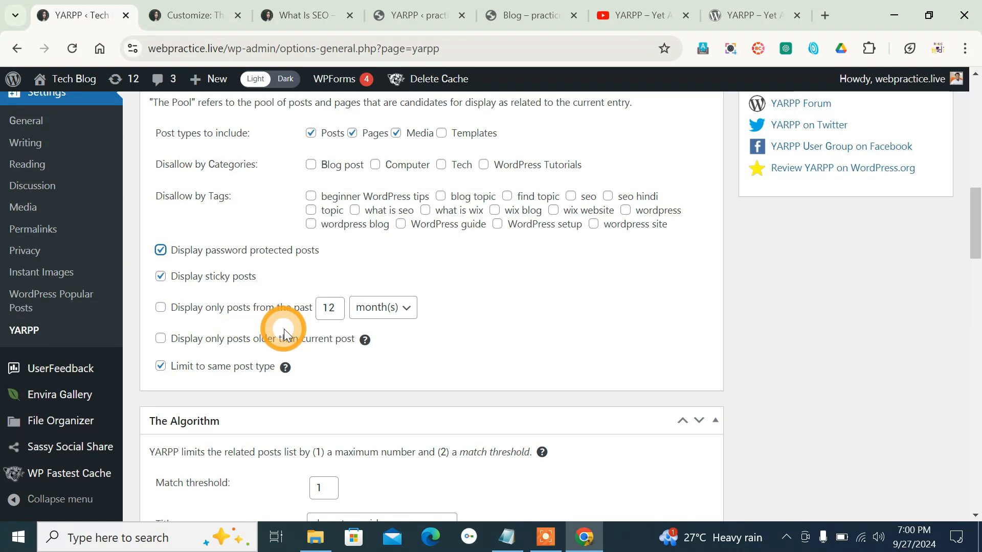
Step: Try week(s) as the time unit for limiting posts by age and restore month(s)
click(406, 309)
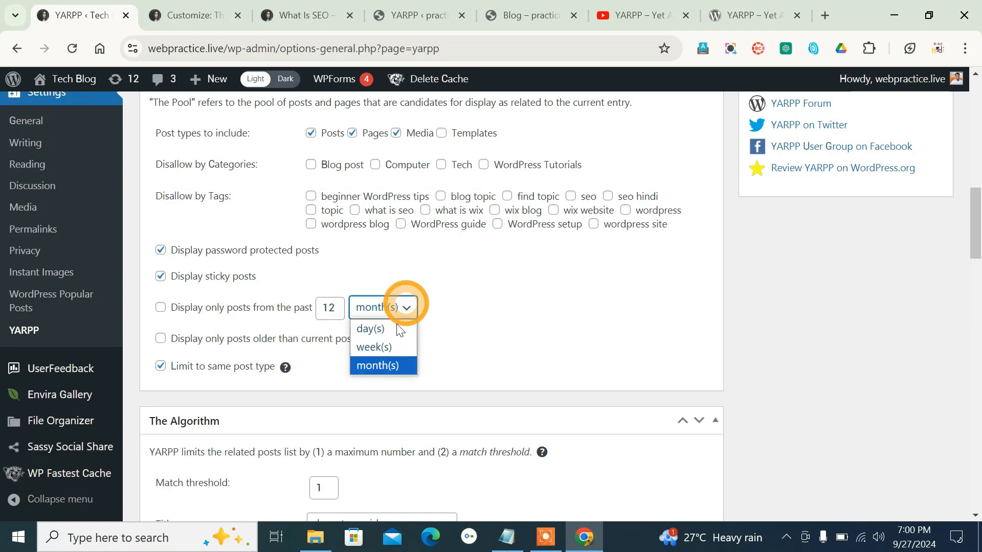
click(383, 345)
click(407, 313)
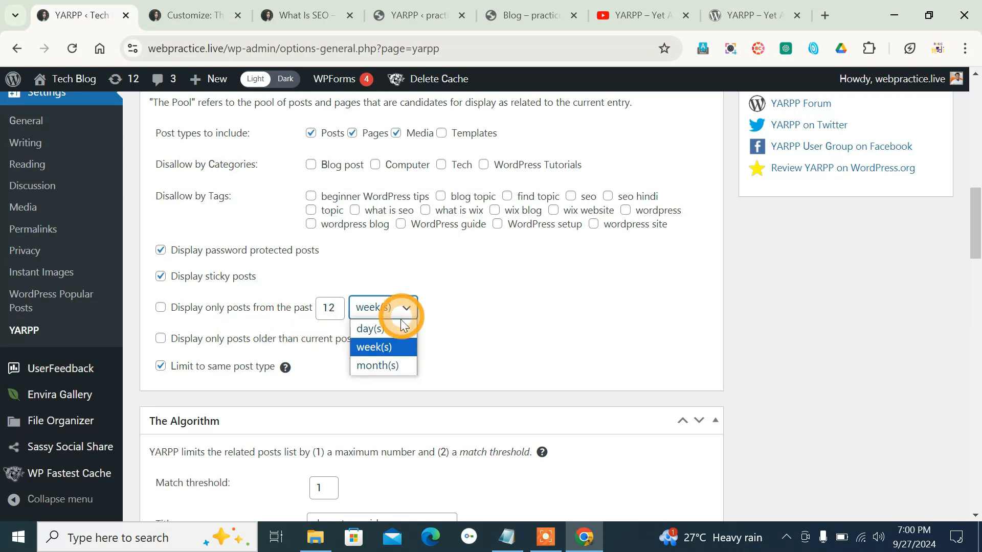
click(399, 327)
click(403, 309)
click(398, 316)
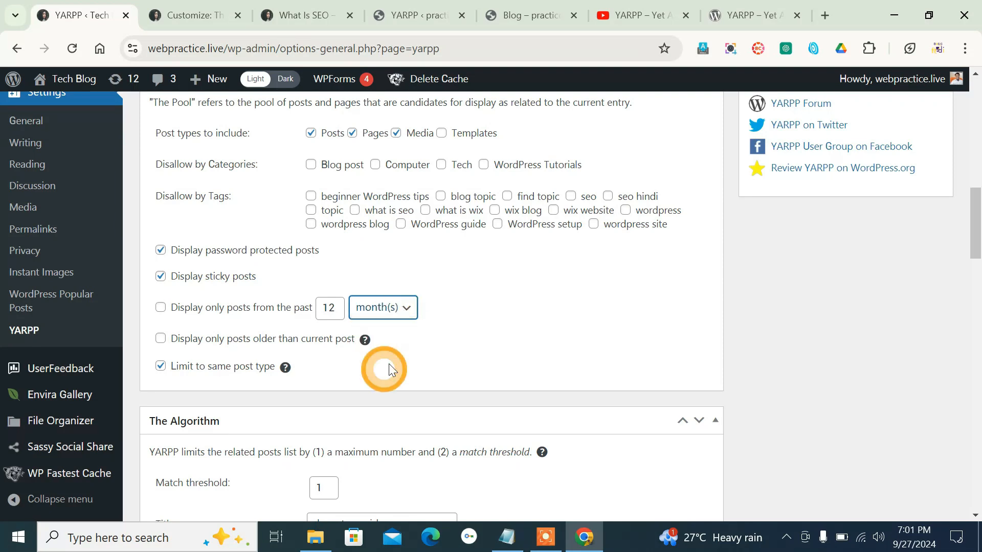
click(446, 328)
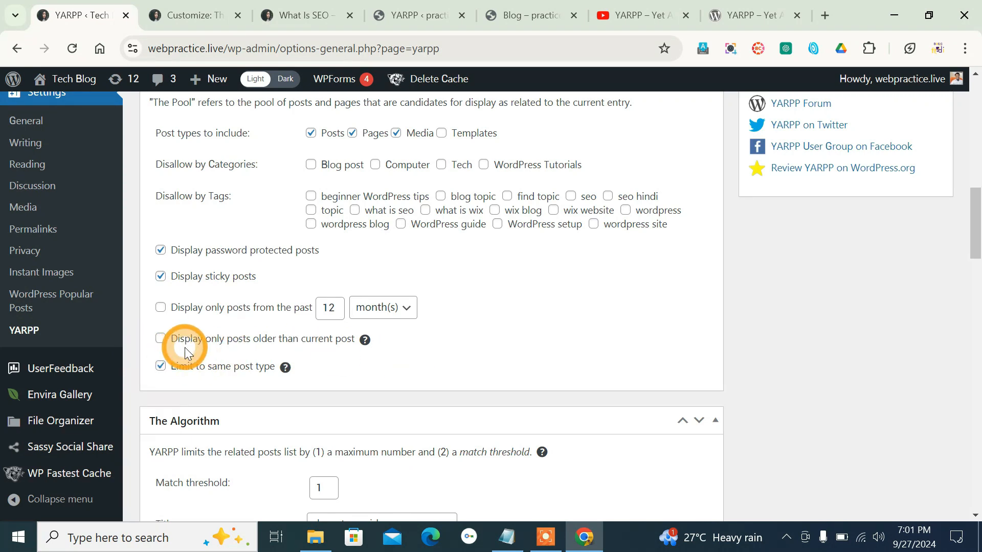
Step: Examine the remaining Pool options and the Algorithm settings, including the consideration choices for Titles
mouse_move(364, 339)
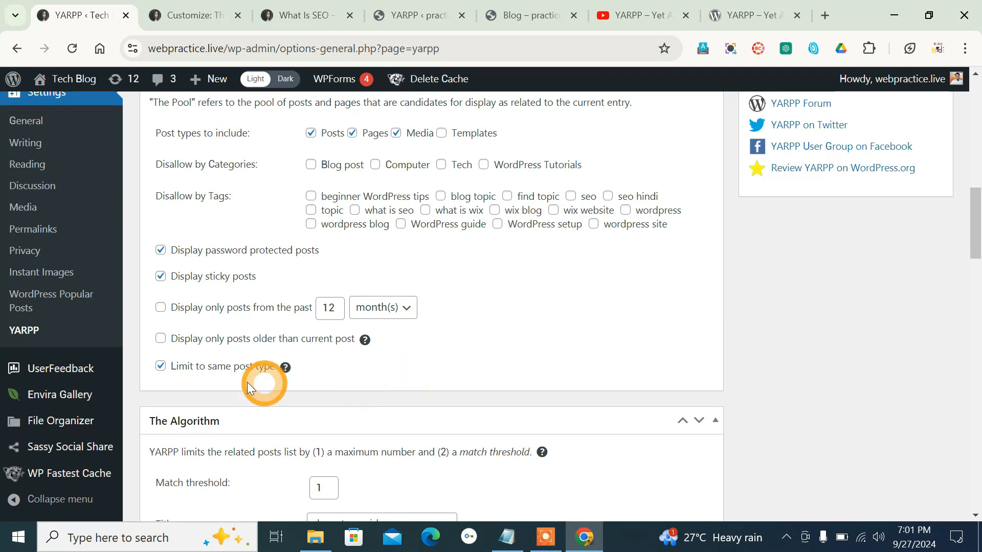
scroll(263, 385, down, 1)
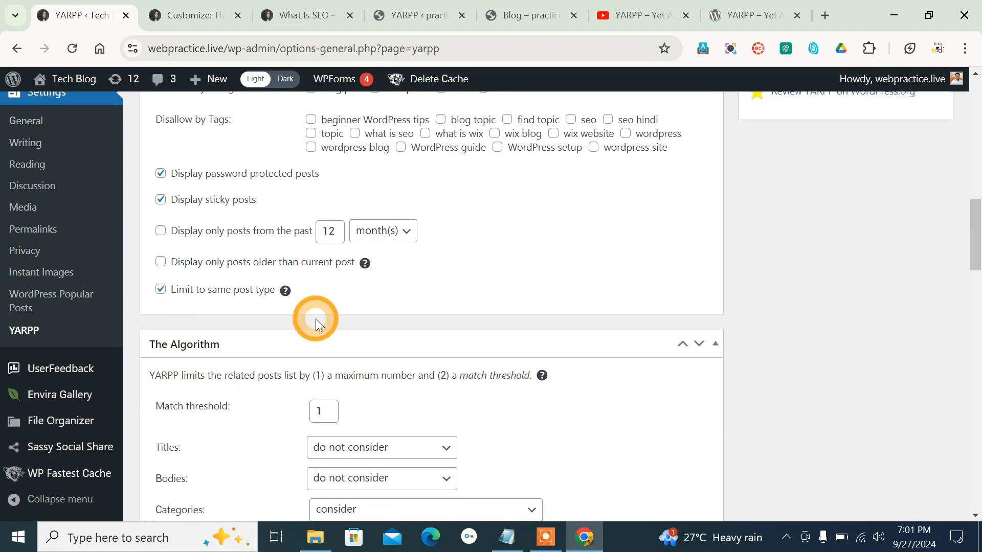
scroll(315, 318, down, 1)
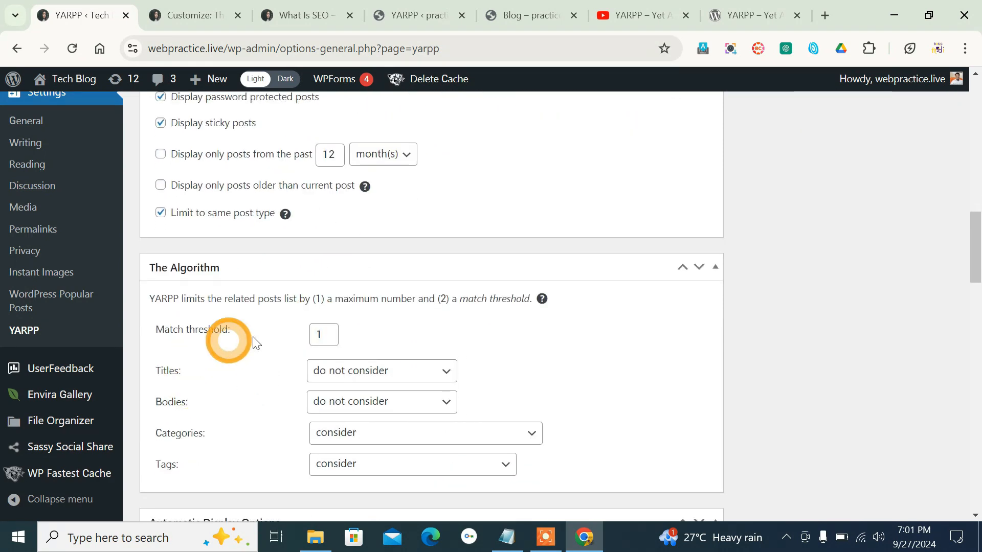
scroll(239, 403, down, 1)
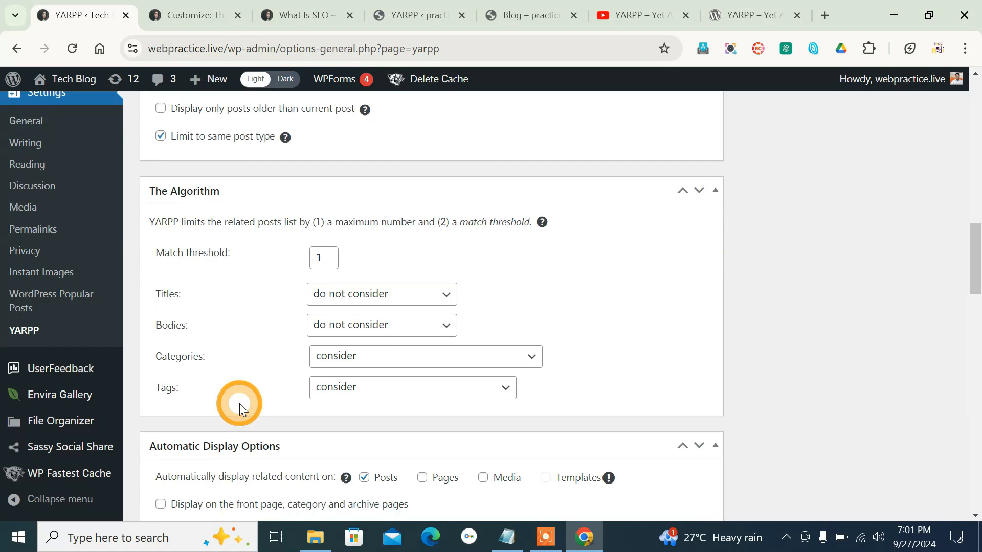
click(408, 300)
click(407, 296)
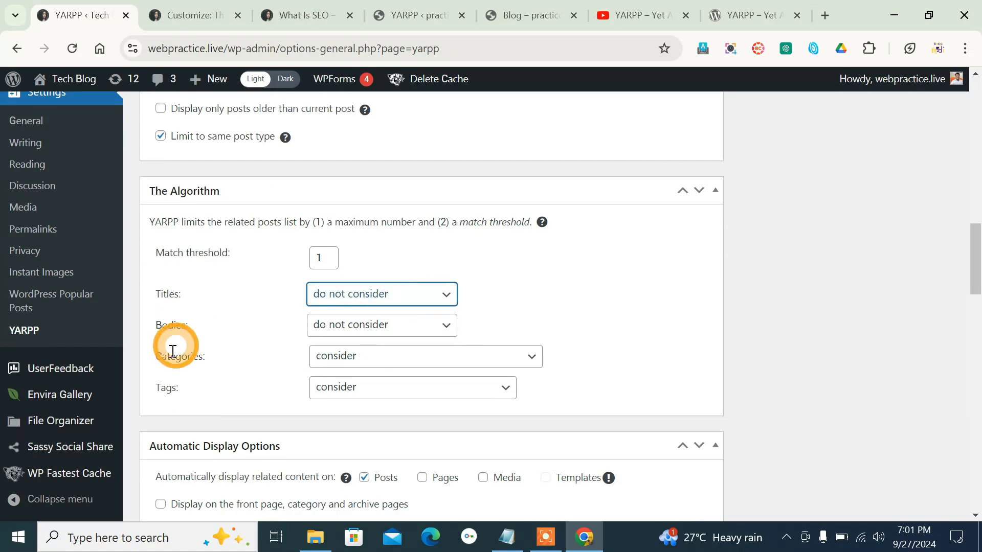
Step: In Automatic Display Options, enable related content on Pages and set the maximum number of posts to 3
scroll(226, 379, down, 2)
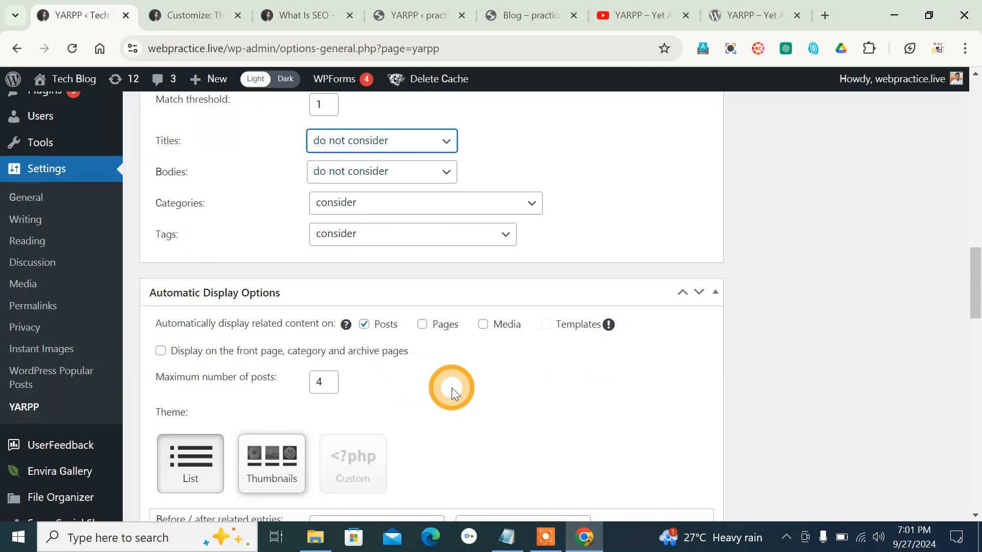
scroll(399, 368, down, 1)
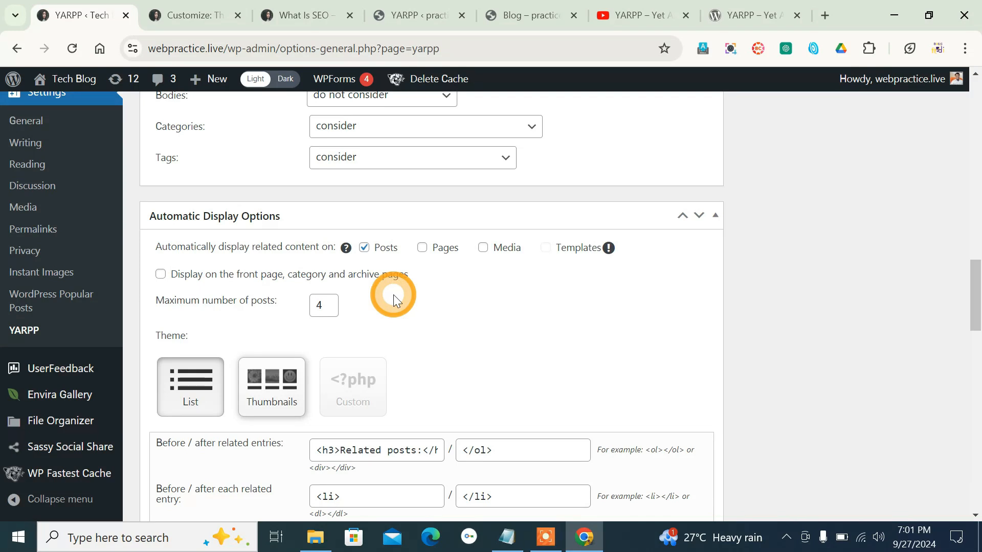
click(422, 248)
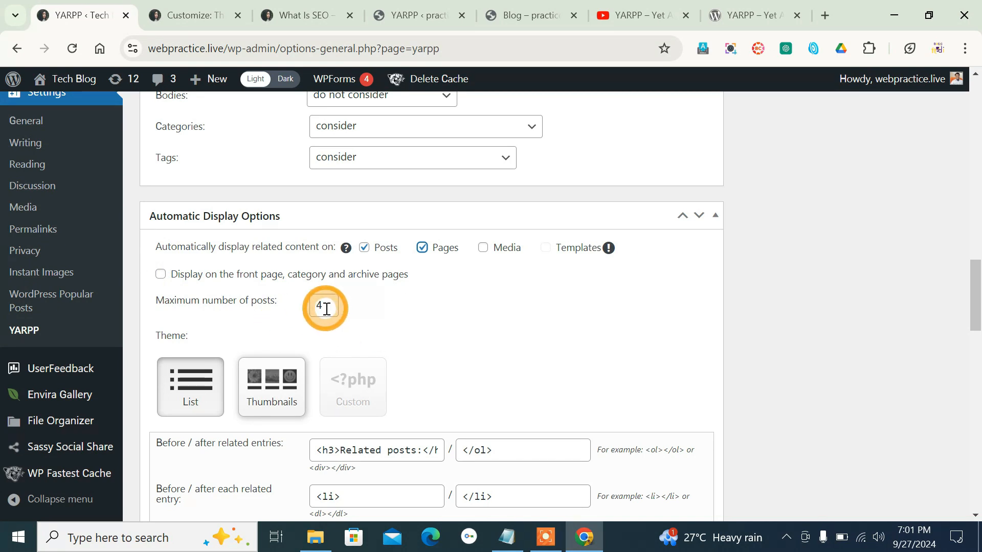
drag(322, 305, 315, 304)
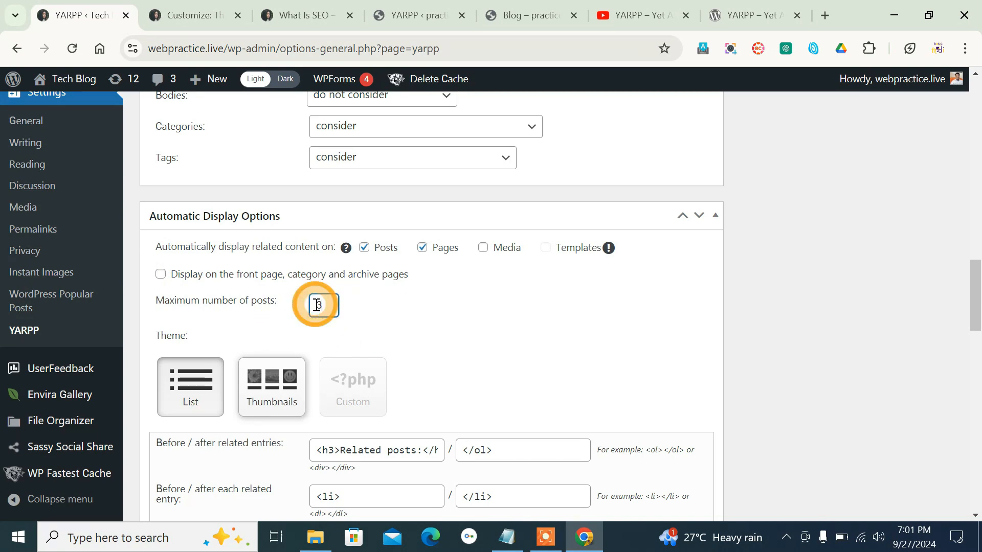
text(3)
Step: Compare the List and Thumbnails themes for automatic display and choose Thumbnails
scroll(317, 304, down, 1)
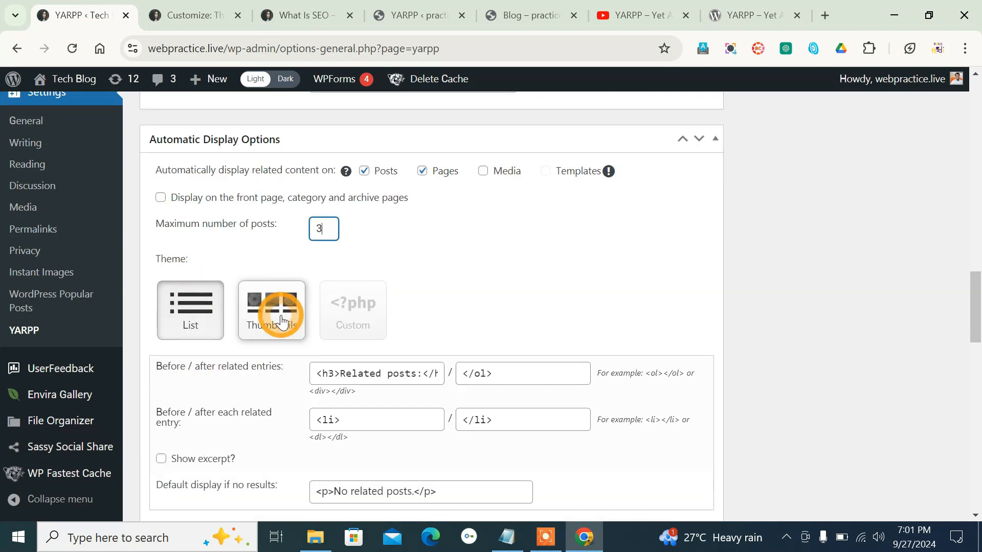
click(263, 312)
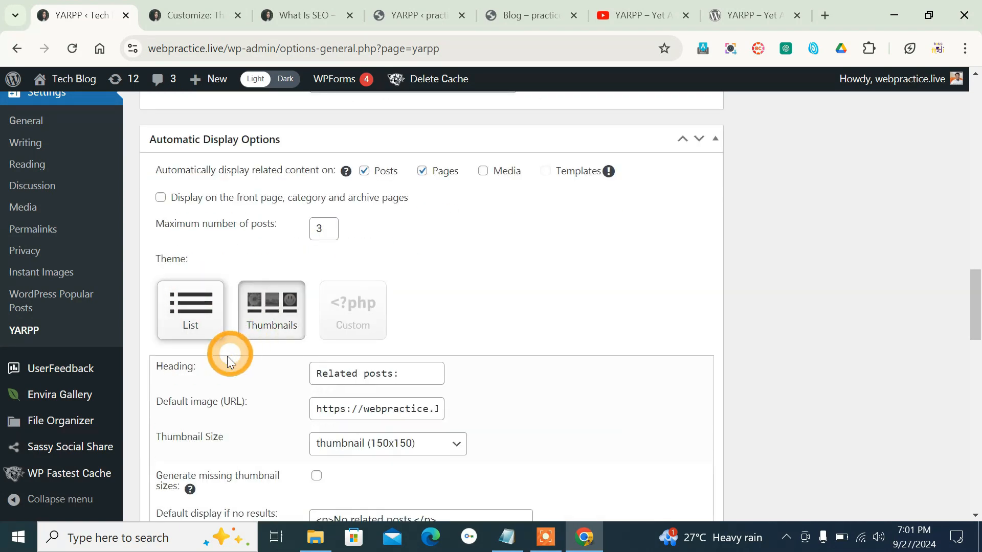
click(200, 335)
click(264, 317)
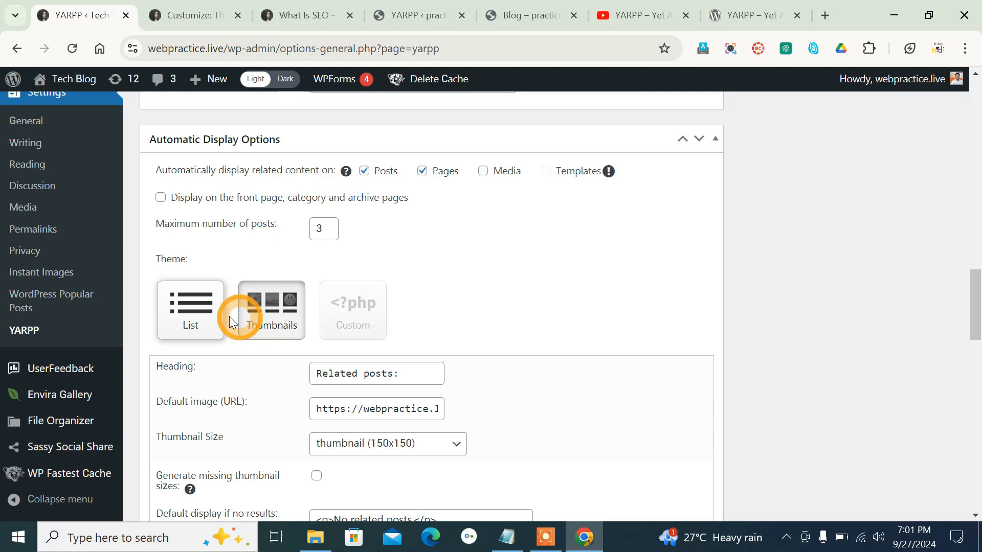
click(208, 321)
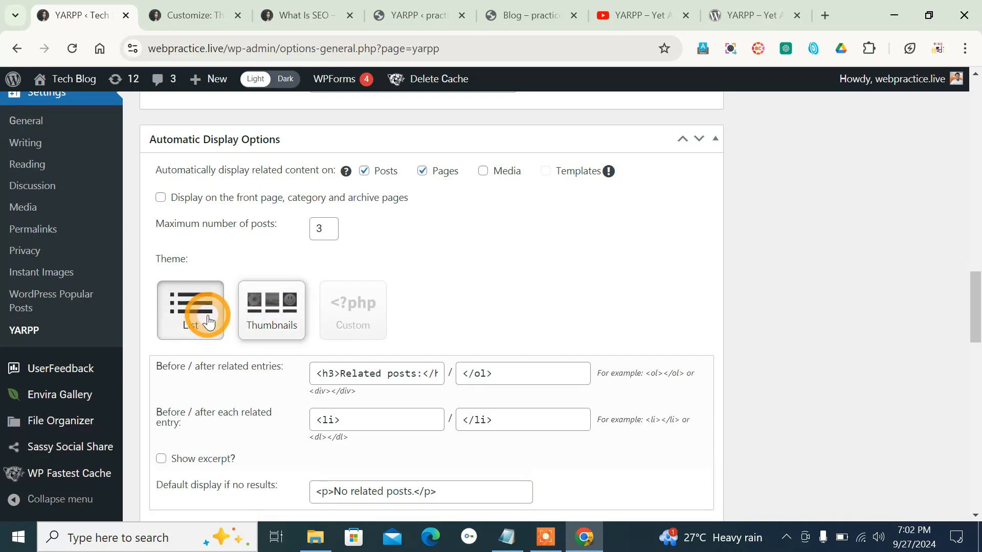
click(256, 314)
Step: Change the thumbnail theme's heading to "Related blog posts:"
scroll(477, 272, down, 2)
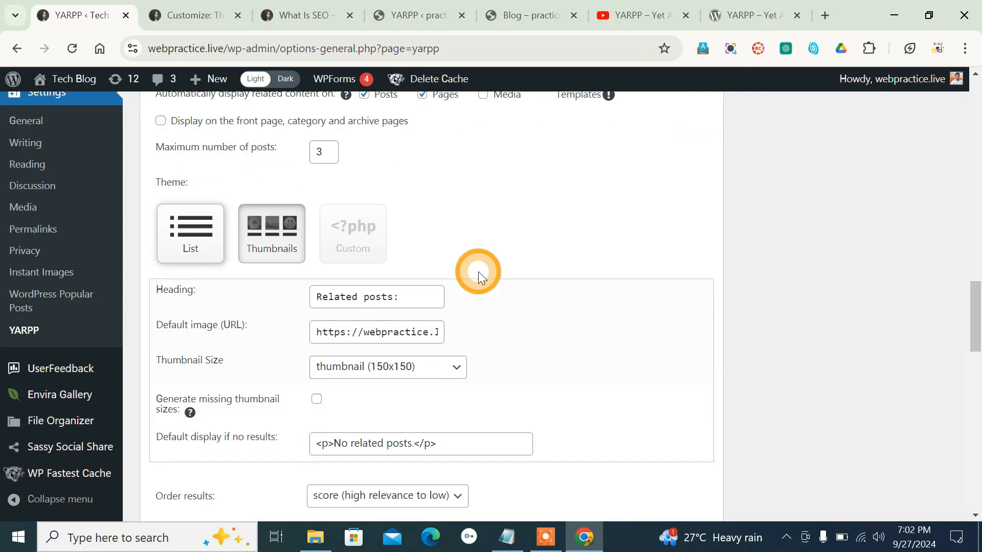
scroll(412, 307, down, 1)
scroll(412, 307, down, 1)
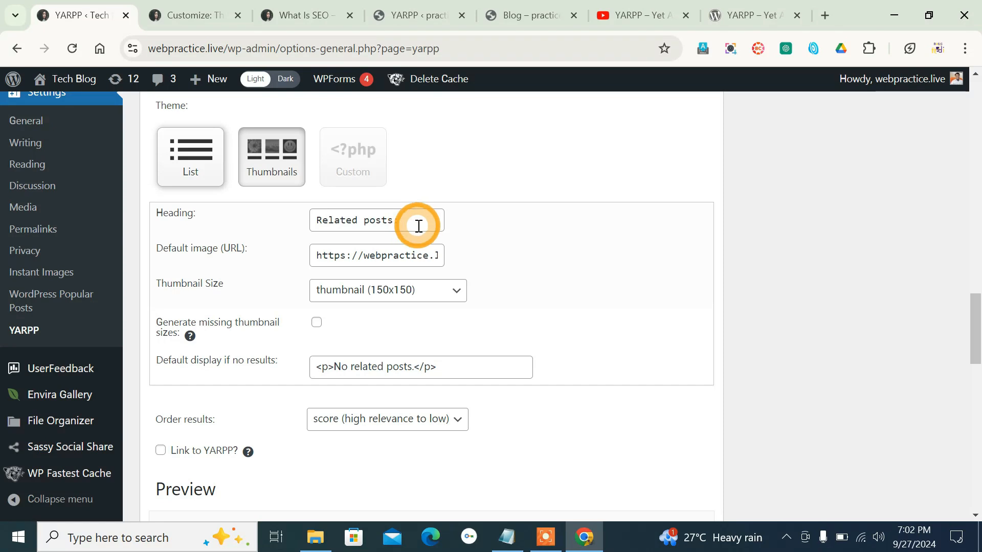
click(394, 220)
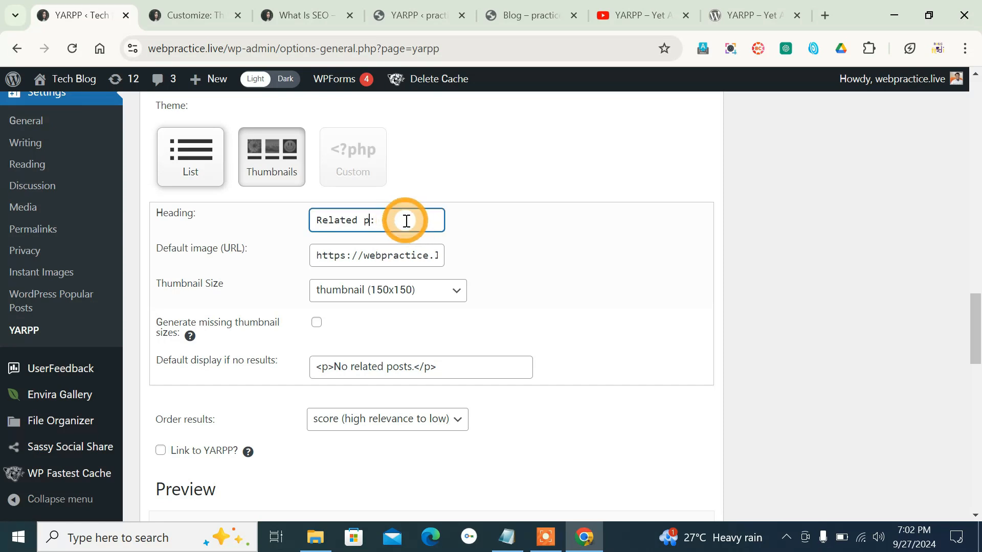
text(Article)
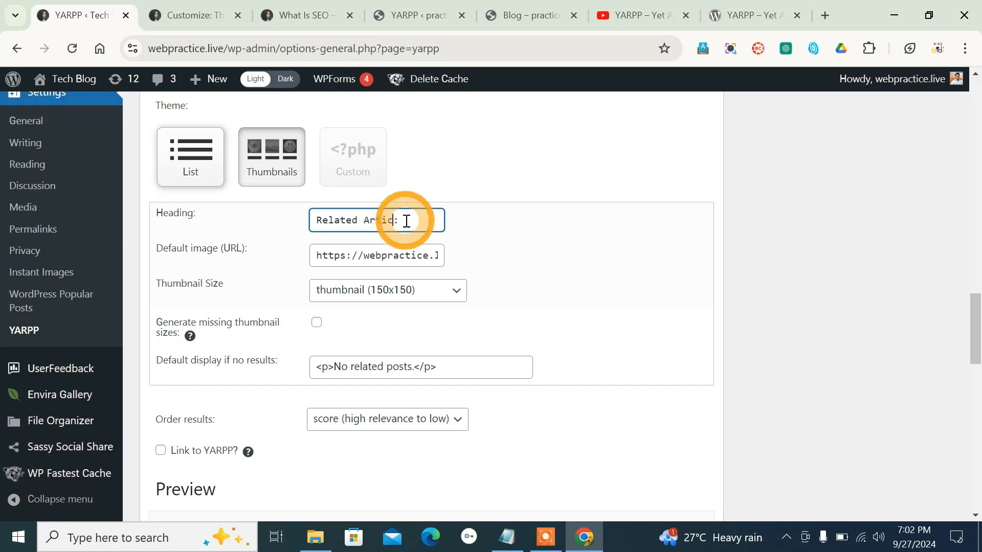
drag(363, 221, 403, 220)
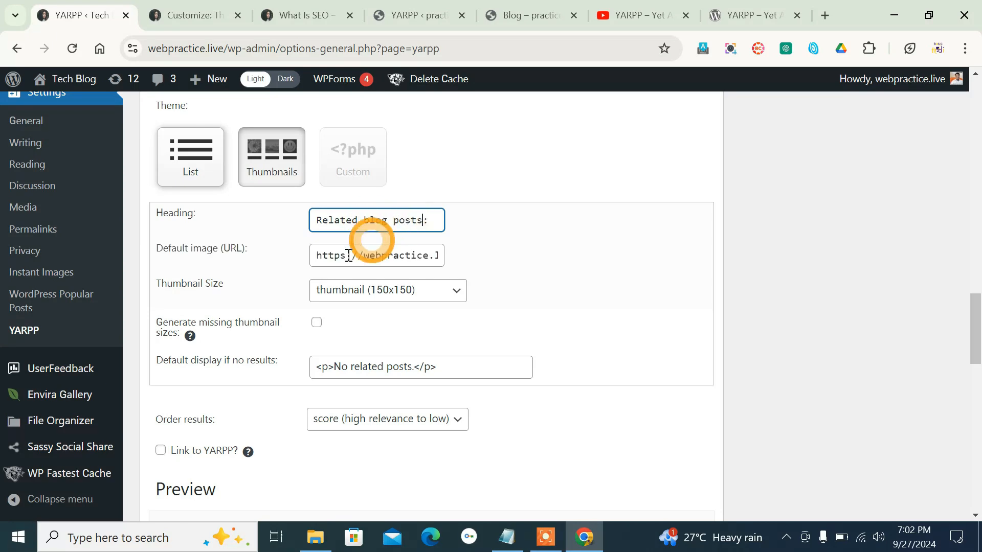
Step: Inspect the default image URL and the available thumbnail sizes
drag(380, 255, 487, 254)
click(394, 292)
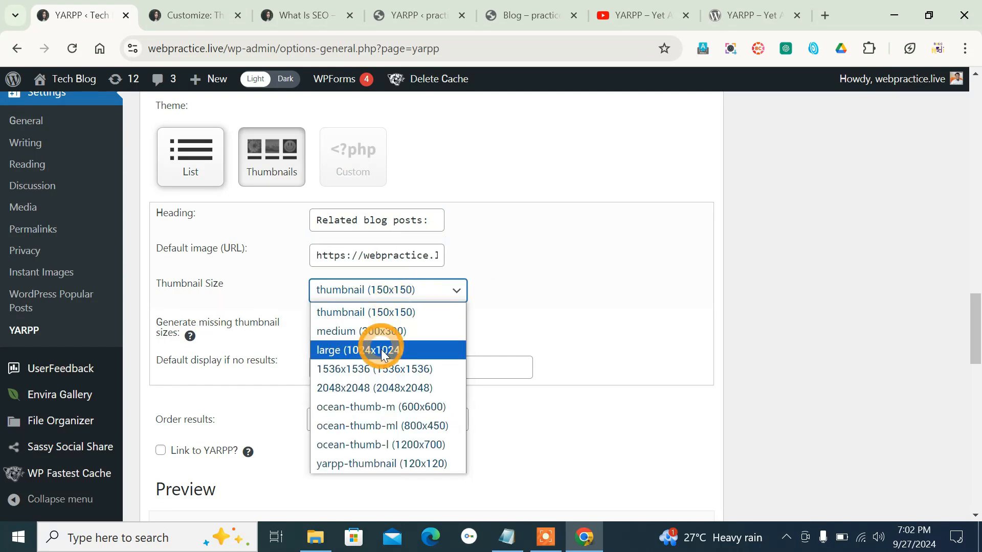
click(509, 292)
Step: Preview the related posts display at the tablet, desktop and mobile widths
scroll(509, 292, down, 2)
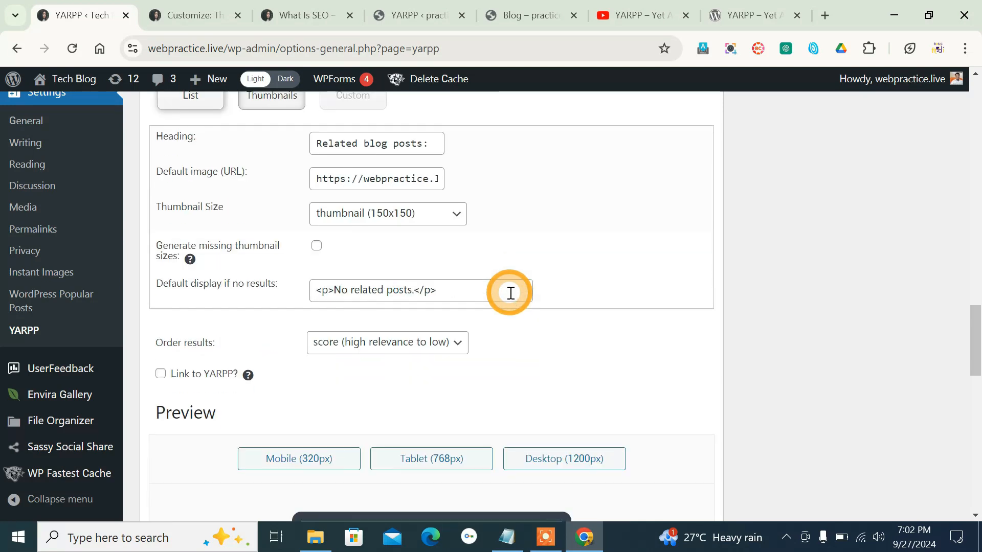
scroll(509, 292, down, 3)
scroll(338, 294, down, 5)
scroll(330, 299, down, 4)
scroll(321, 303, up, 10)
click(449, 382)
click(554, 384)
click(317, 379)
Step: Enable displaying related posts in feeds under RSS Feed Options and save the YARPP settings
scroll(318, 372, down, 7)
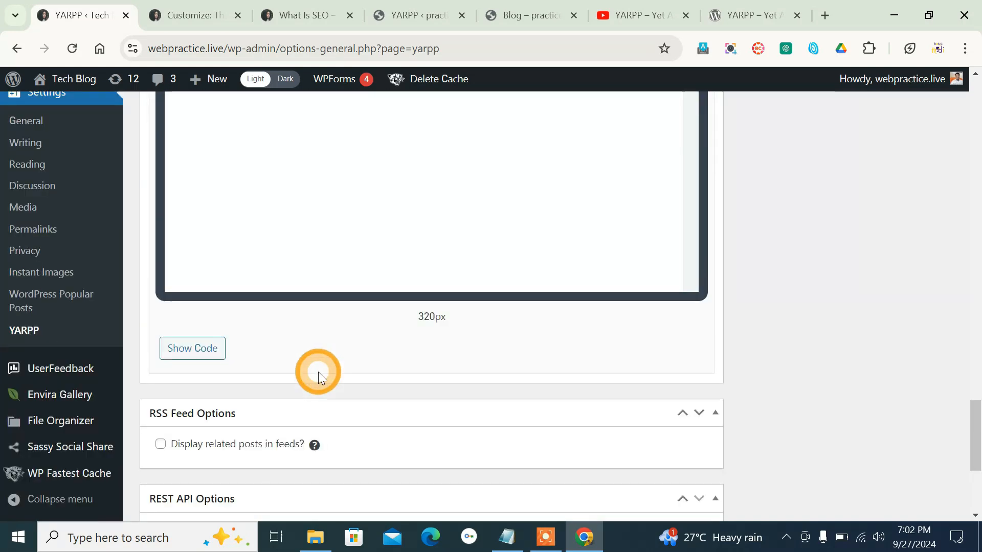
scroll(318, 372, down, 3)
scroll(327, 326, down, 2)
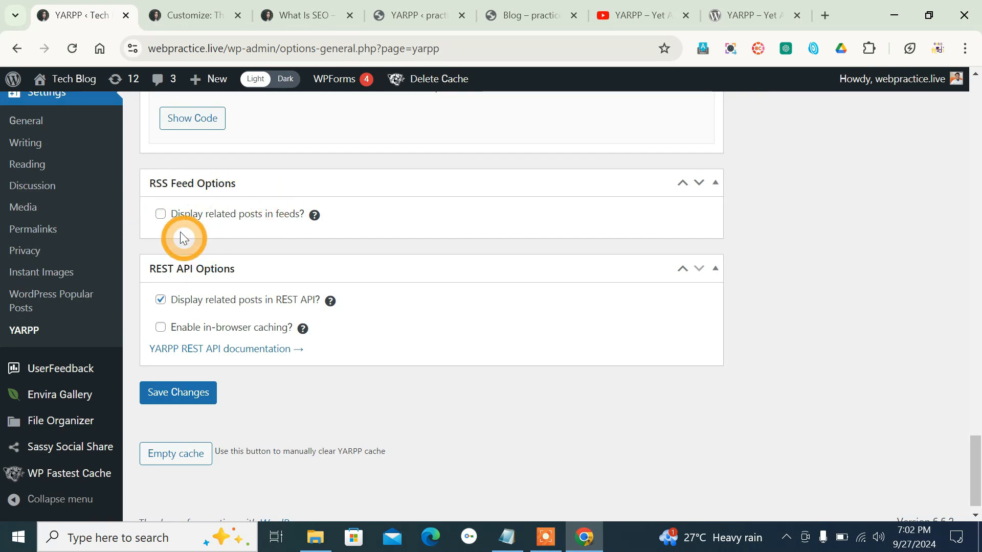
click(160, 215)
scroll(305, 268, down, 7)
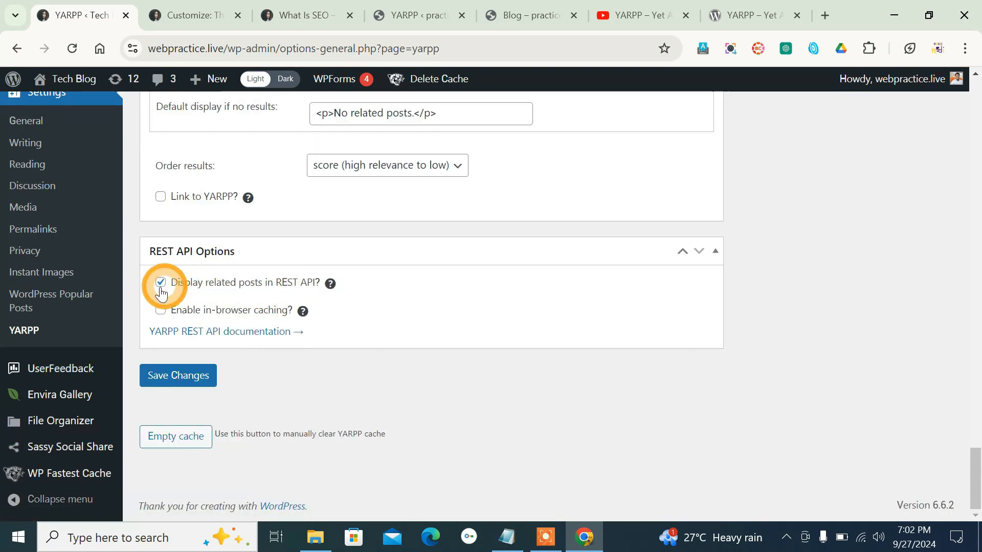
scroll(385, 337, up, 10)
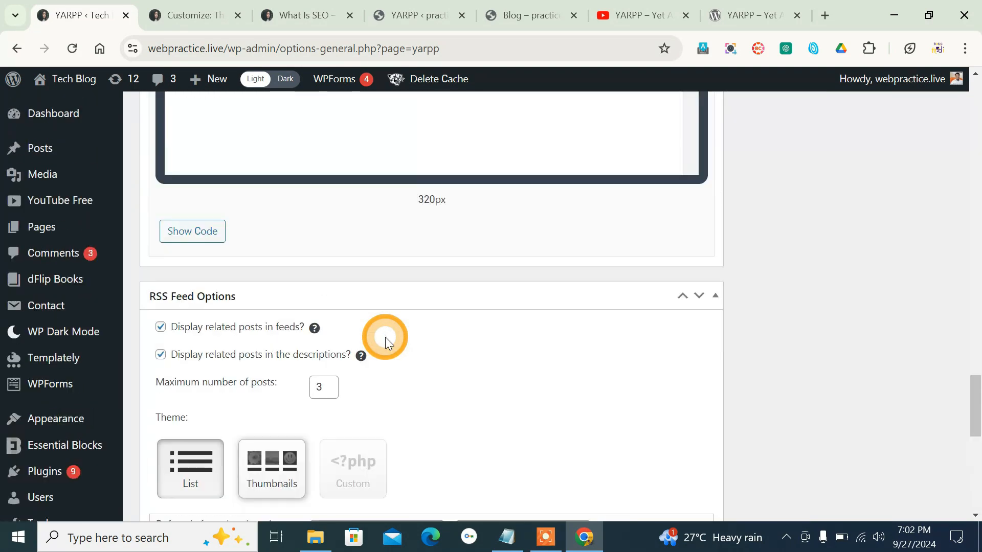
scroll(385, 336, down, 10)
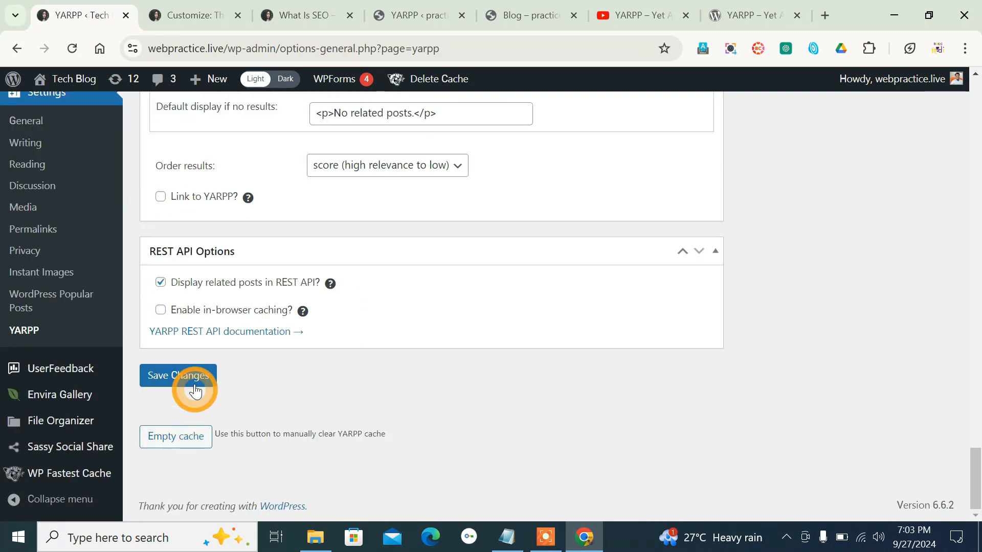
click(195, 390)
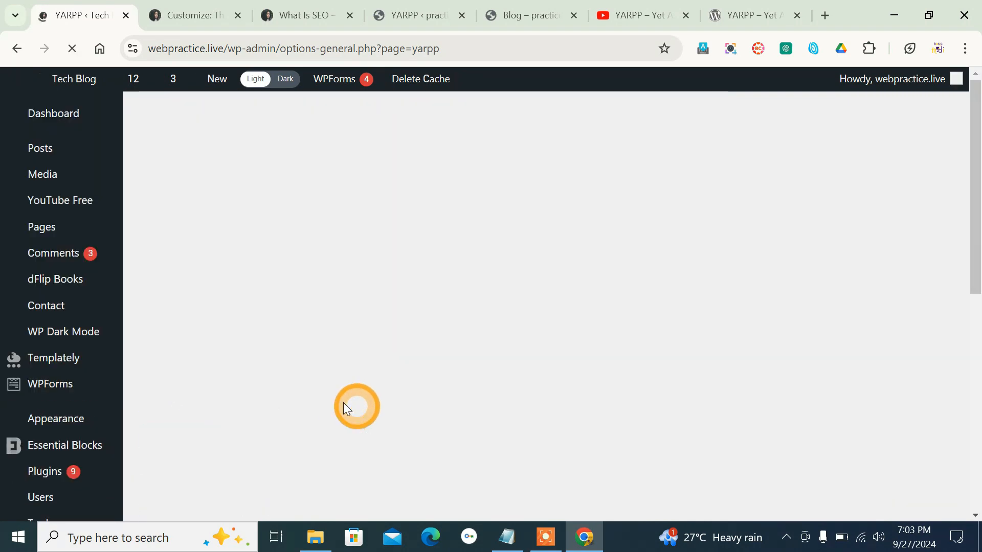
Step: Open the Tech Blog site's front end in a new browser tab and switch to it
right_click(61, 106)
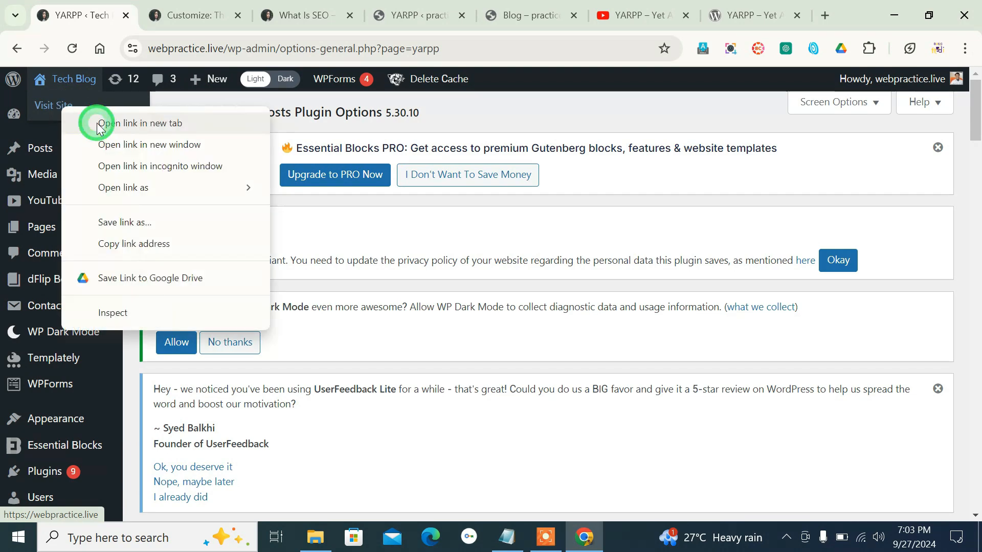
click(100, 128)
click(149, 14)
click(342, 14)
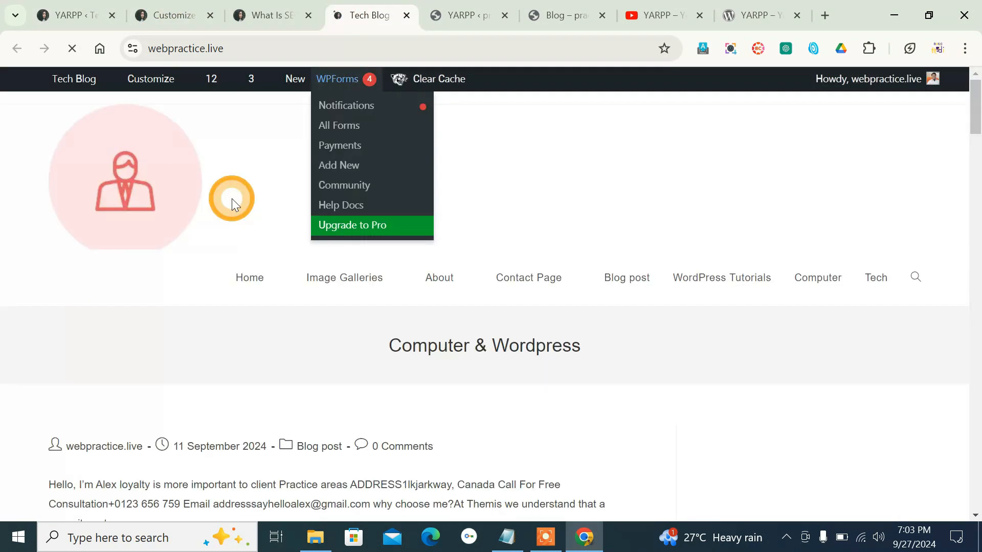
Step: Open the "What Is SEO – Search Engine Optimization?" post and examine its Related Blog Posts section
scroll(228, 225, down, 13)
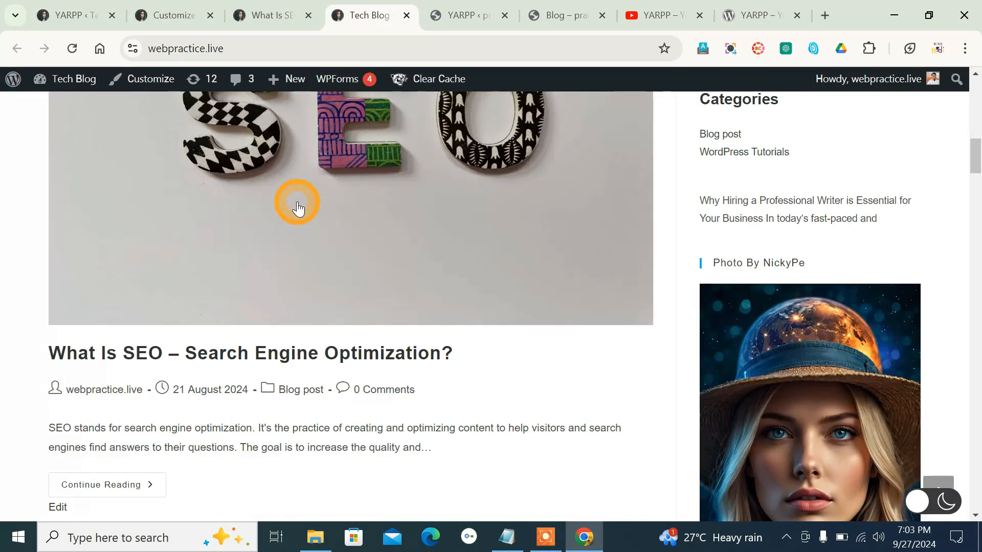
click(299, 209)
scroll(298, 207, down, 15)
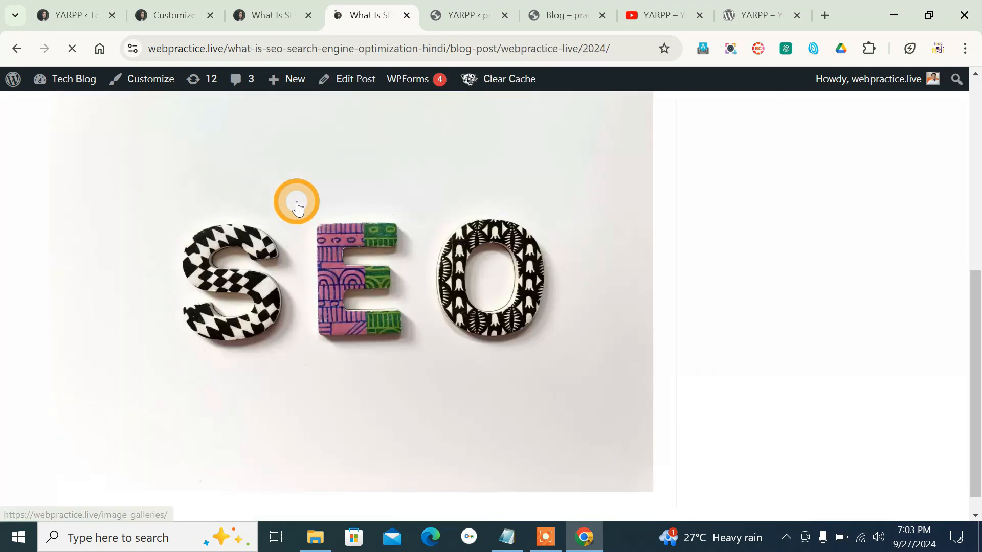
scroll(296, 201, down, 15)
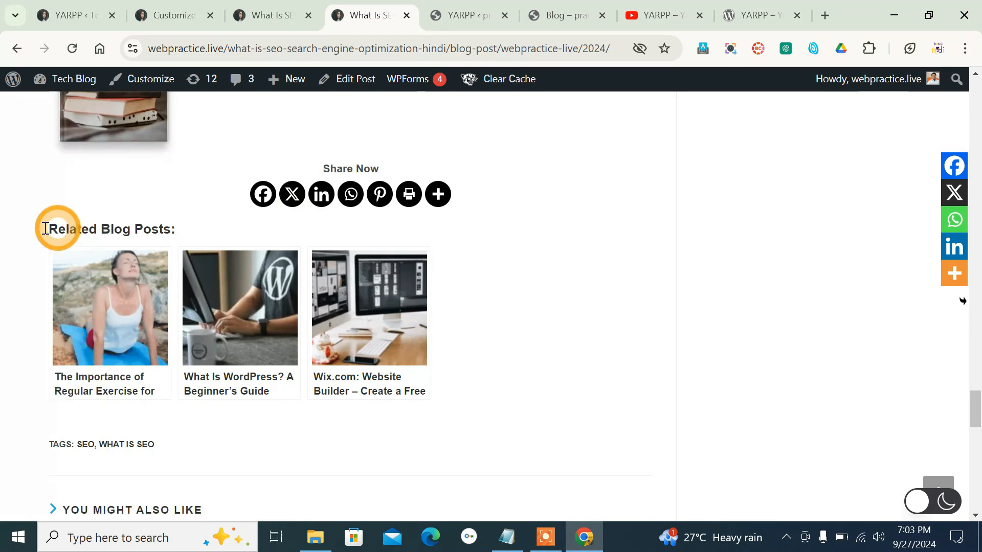
drag(43, 232, 177, 229)
click(195, 231)
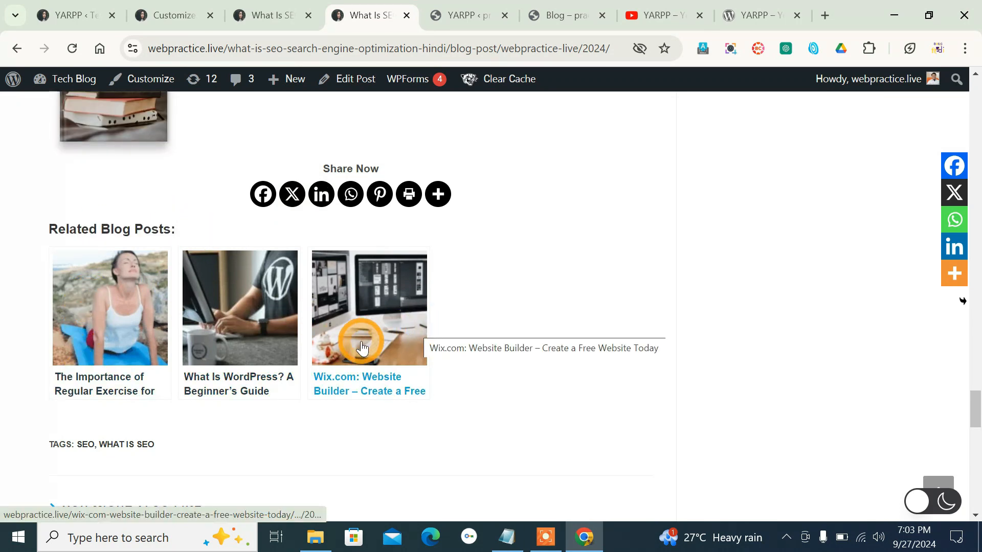
Step: Set the maximum number of posts to 5 in YARPP's Automatic Display Options and save the settings
click(165, 15)
click(76, 7)
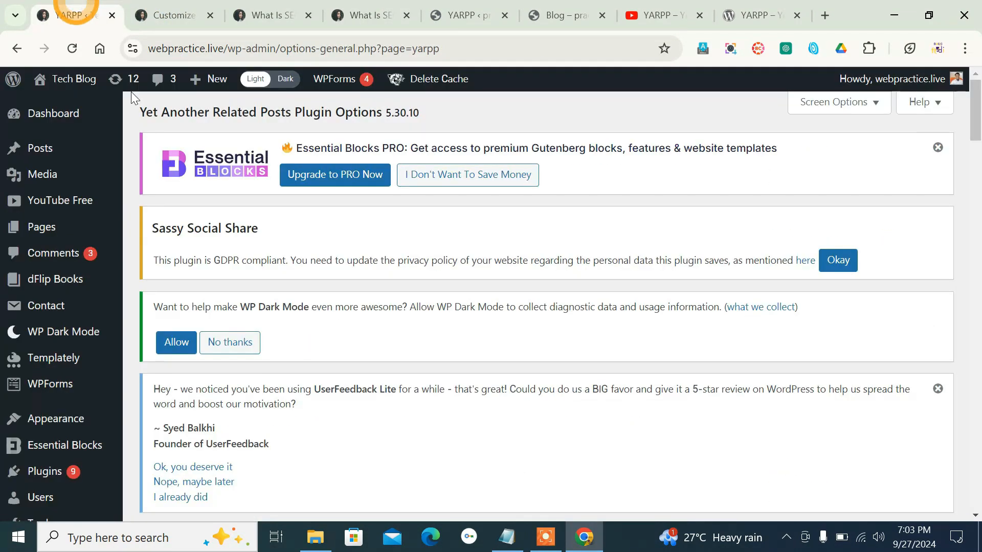
scroll(348, 323, down, 10)
scroll(347, 323, up, 2)
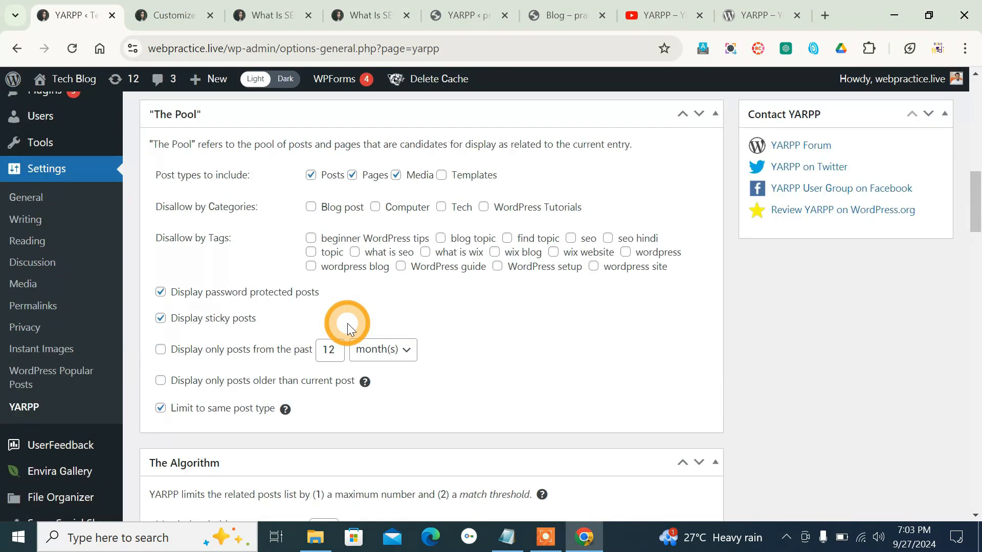
scroll(347, 323, down, 9)
scroll(348, 324, up, 4)
scroll(328, 358, down, 3)
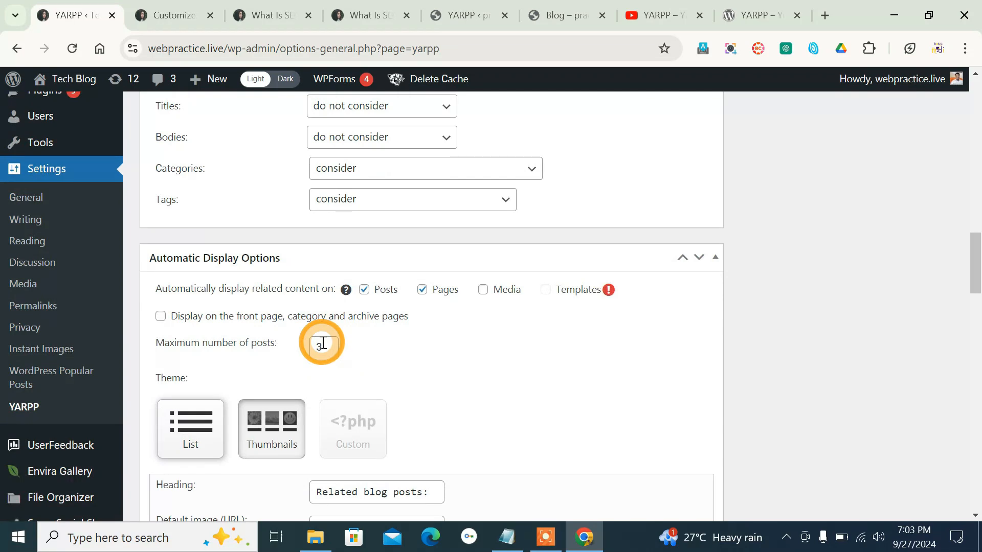
drag(322, 343, 314, 344)
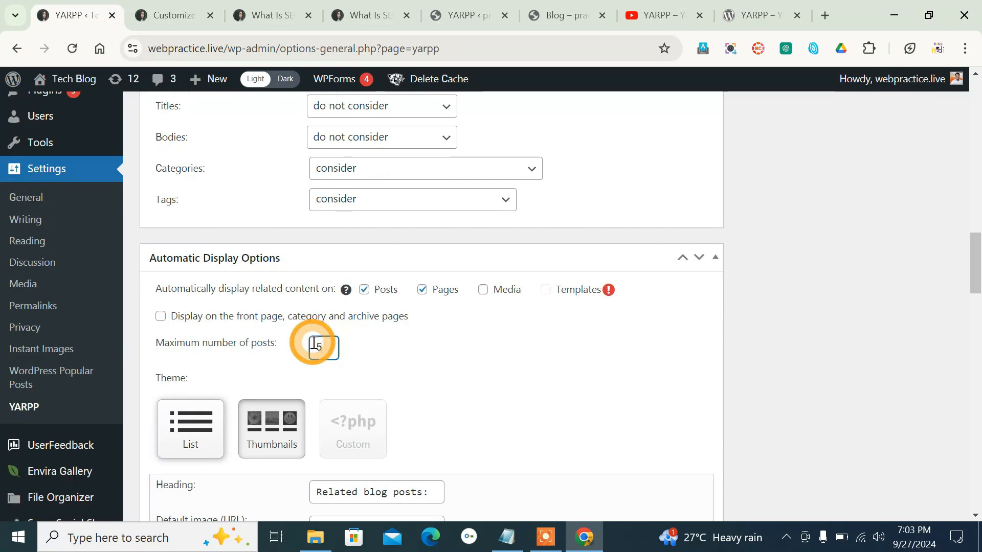
scroll(314, 344, down, 20)
click(180, 373)
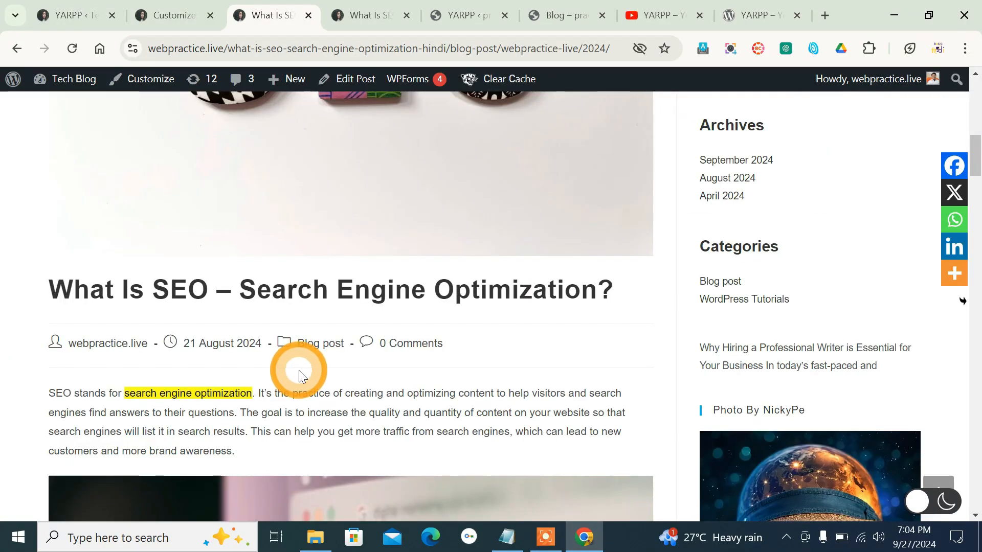
Step: Reload the "What Is SEO" post and check the thumbnails under Related Blog Posts
scroll(298, 370, down, 20)
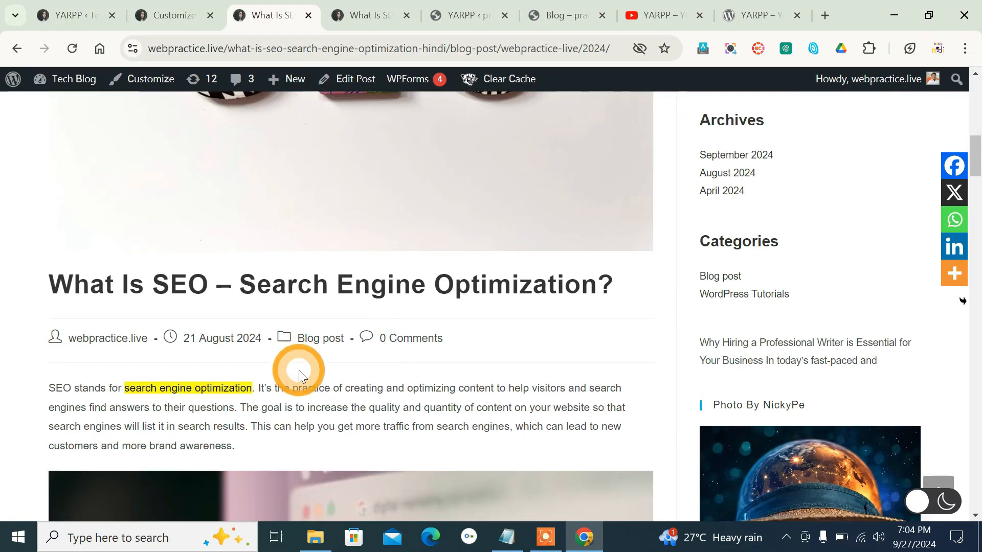
scroll(298, 370, down, 15)
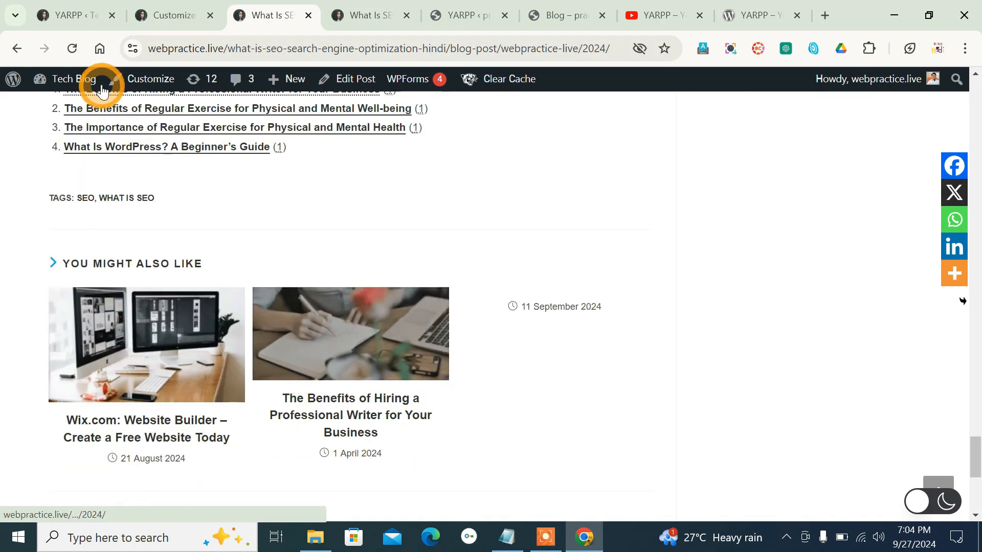
click(72, 48)
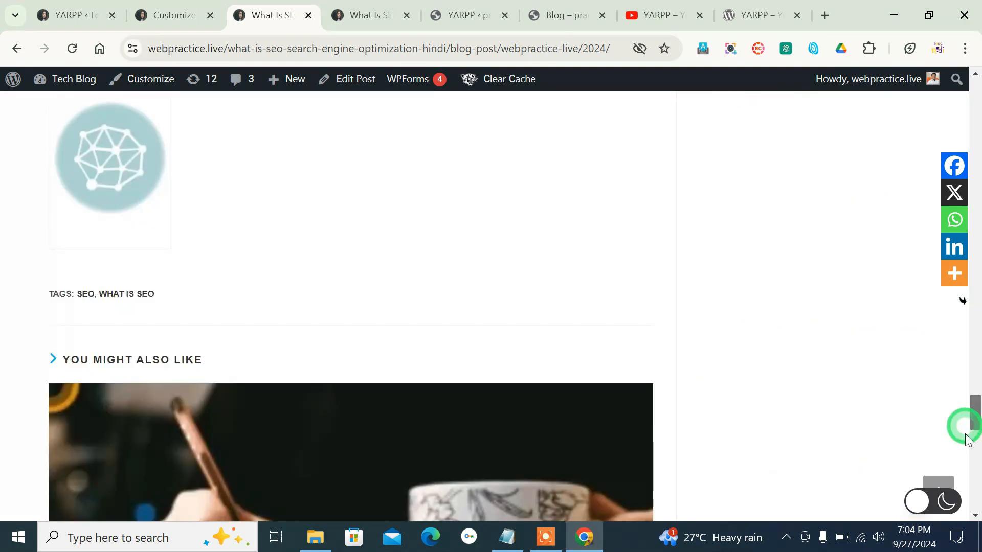
drag(966, 435, 974, 382)
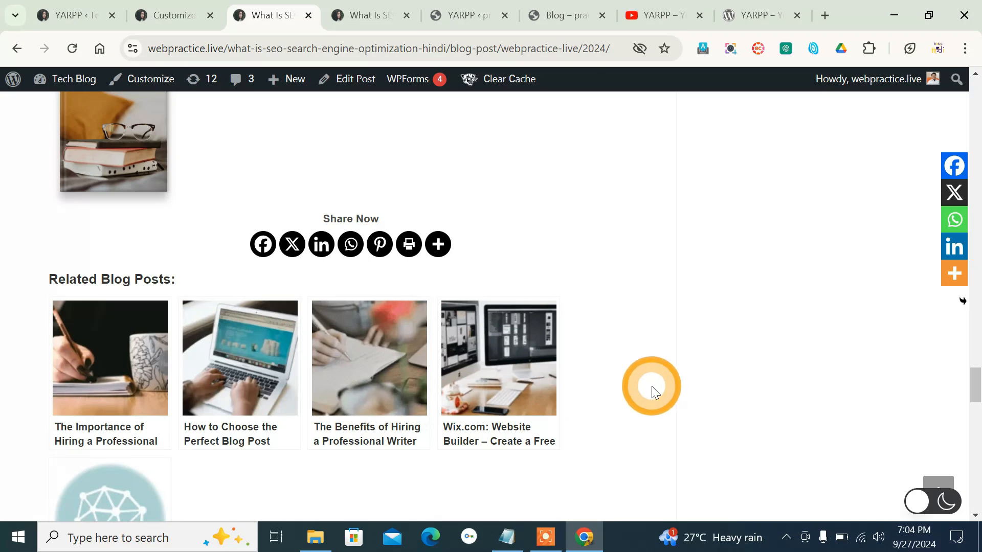
drag(976, 392, 973, 127)
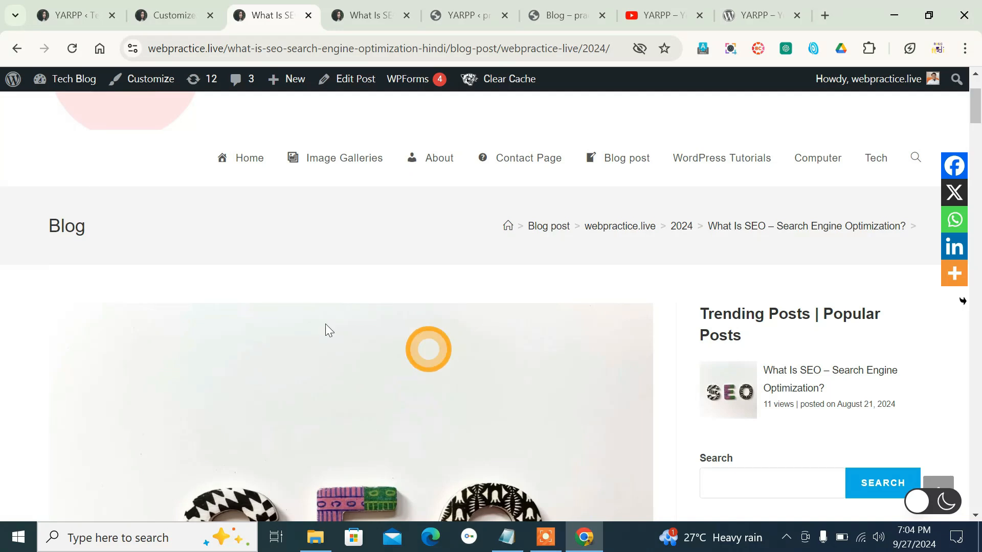
Step: Disallow the Blog post category in YARPP's "The Pool" section and save the settings
click(171, 14)
click(84, 7)
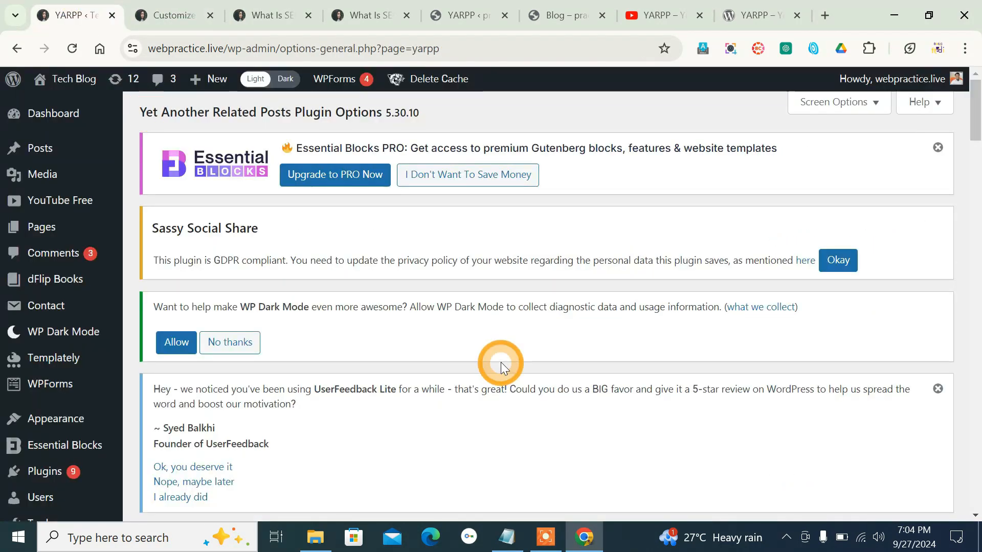
scroll(502, 361, down, 12)
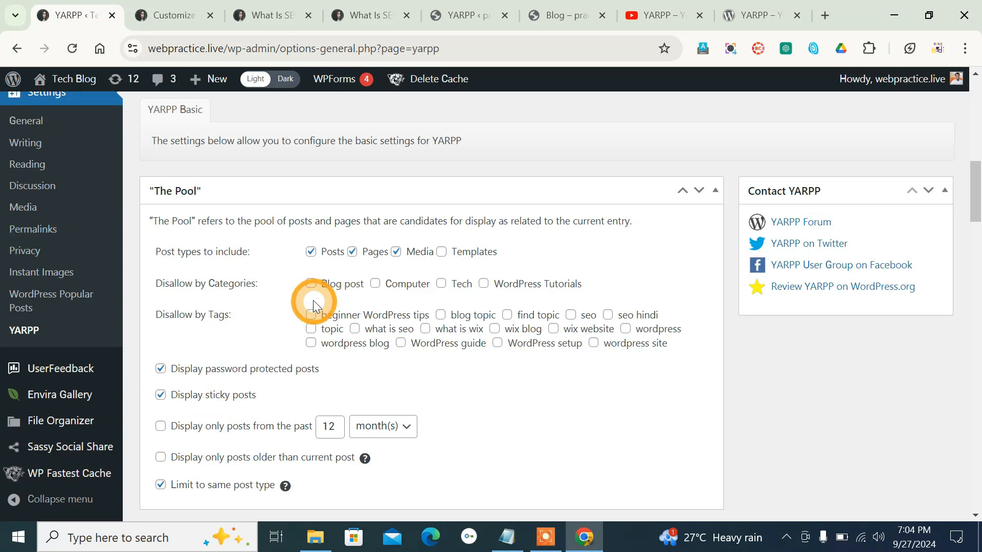
click(308, 285)
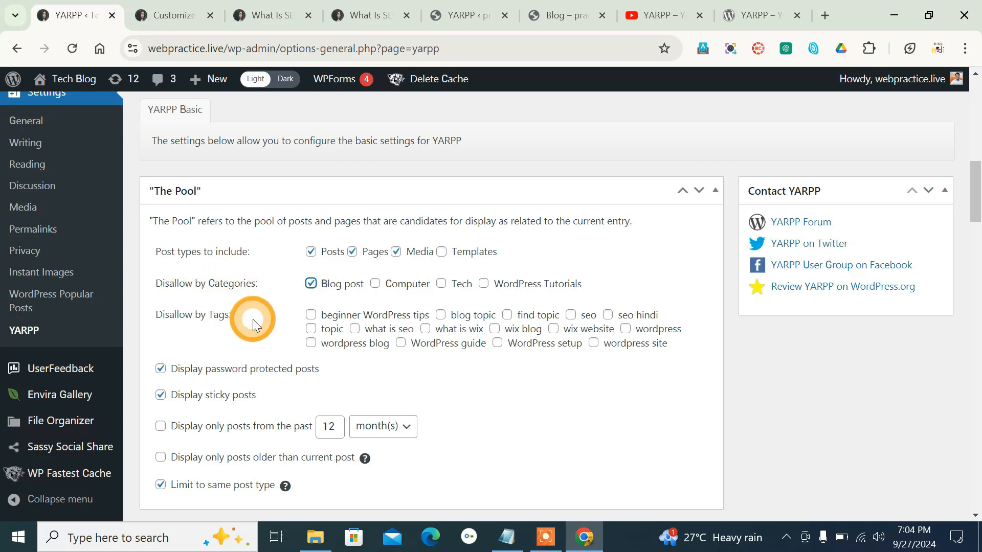
scroll(538, 405, down, 20)
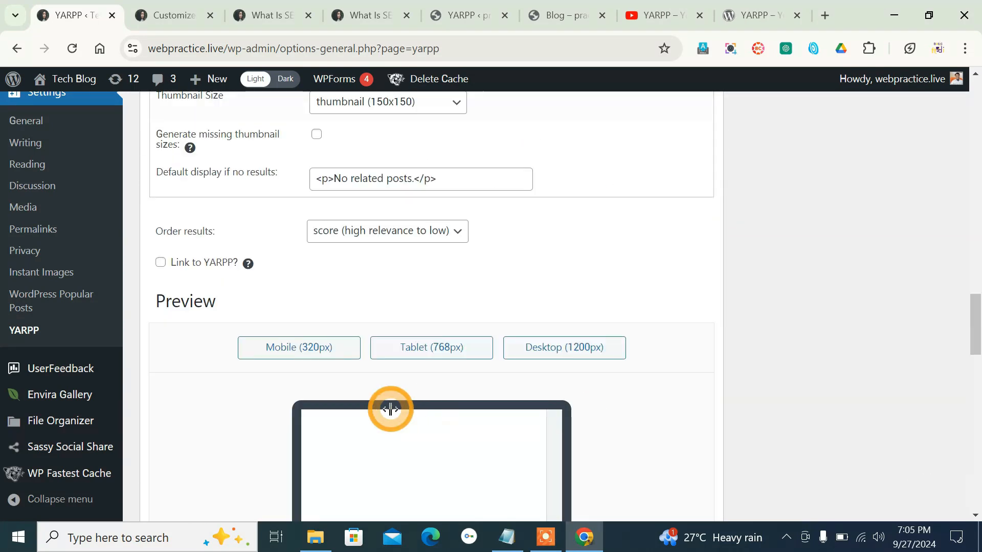
scroll(381, 409, down, 1)
click(202, 374)
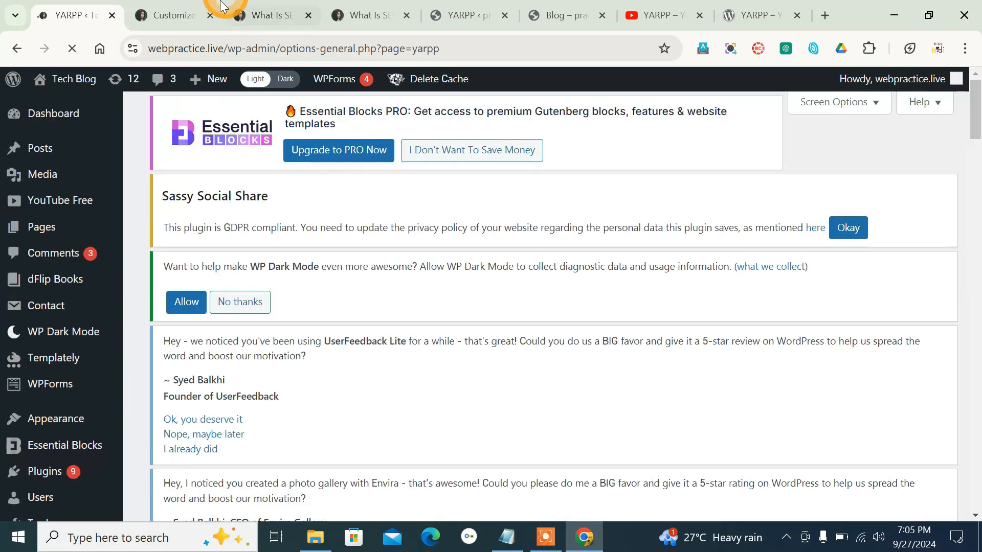
Step: Reload the "What Is SEO" post and check how the category exclusion affects its Related Blog Posts section
click(171, 15)
click(247, 23)
scroll(253, 389, down, 20)
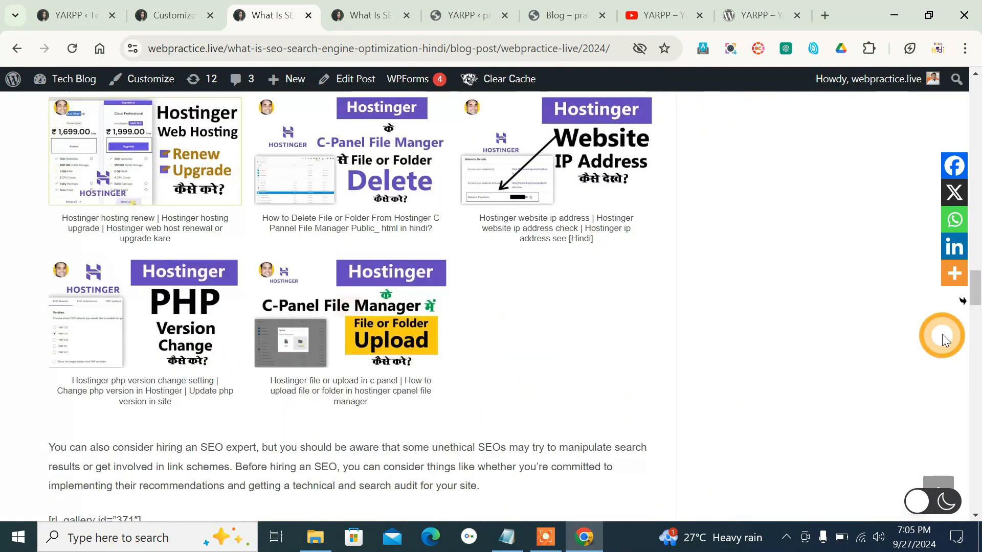
drag(975, 290, 971, 396)
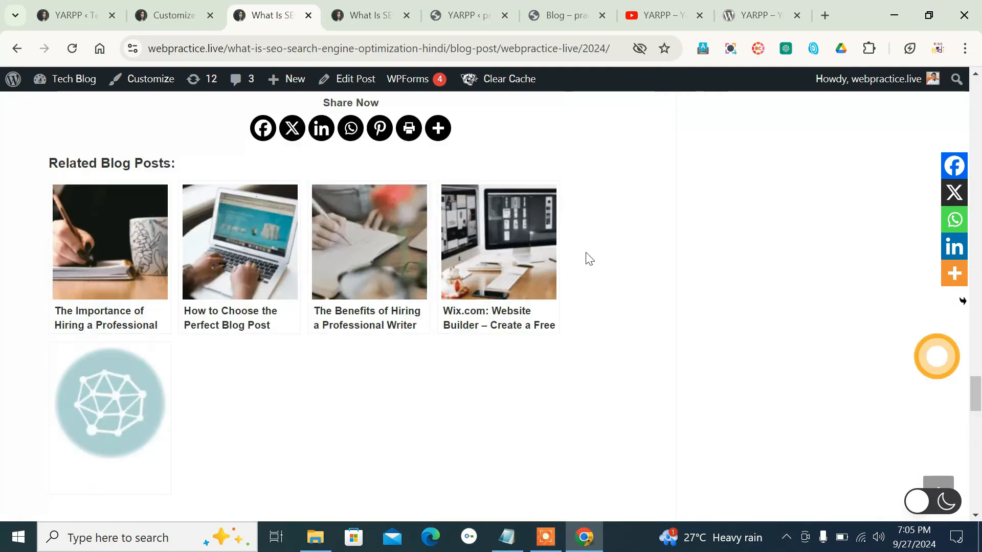
click(74, 49)
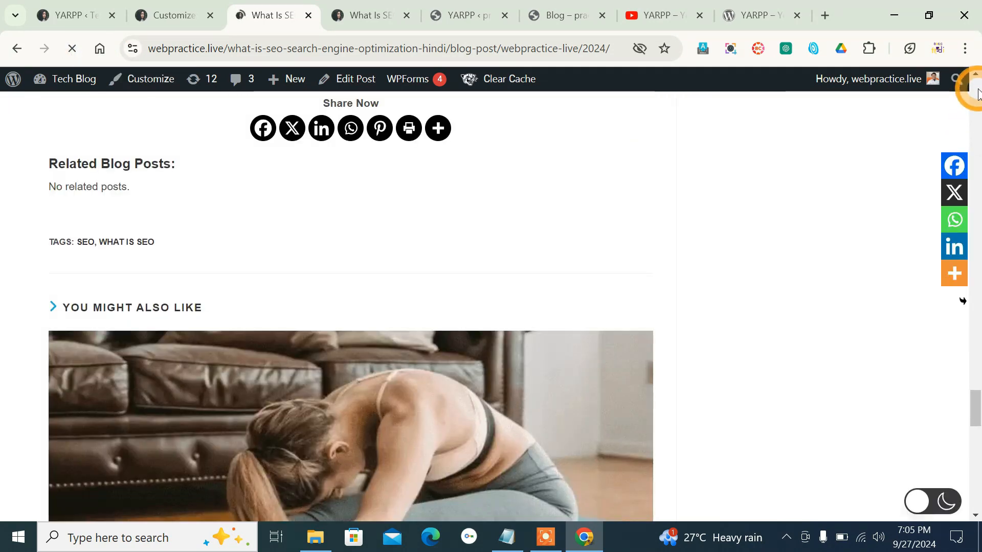
click(977, 99)
drag(976, 100, 975, 72)
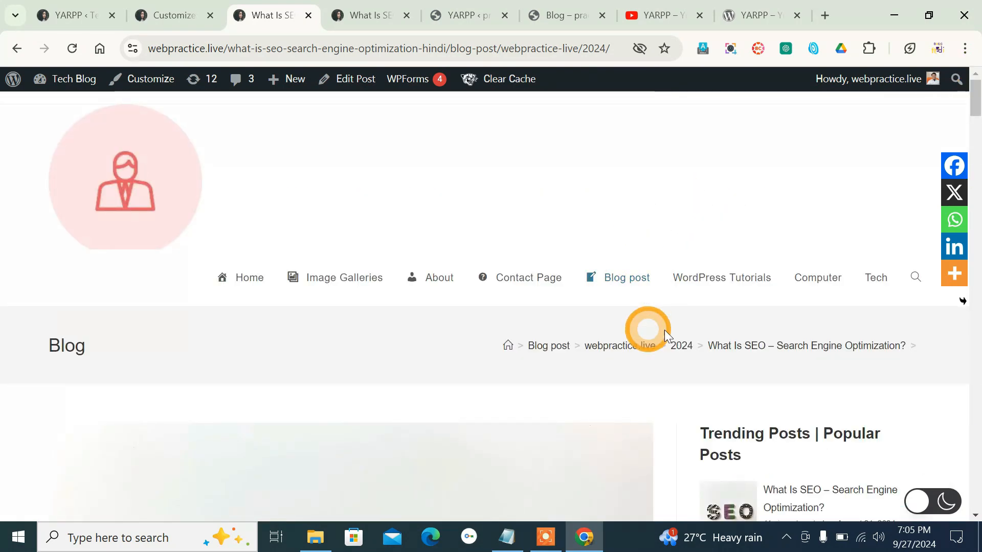
Step: Open the site's WordPress Tutorials category page and look for published posts
click(706, 283)
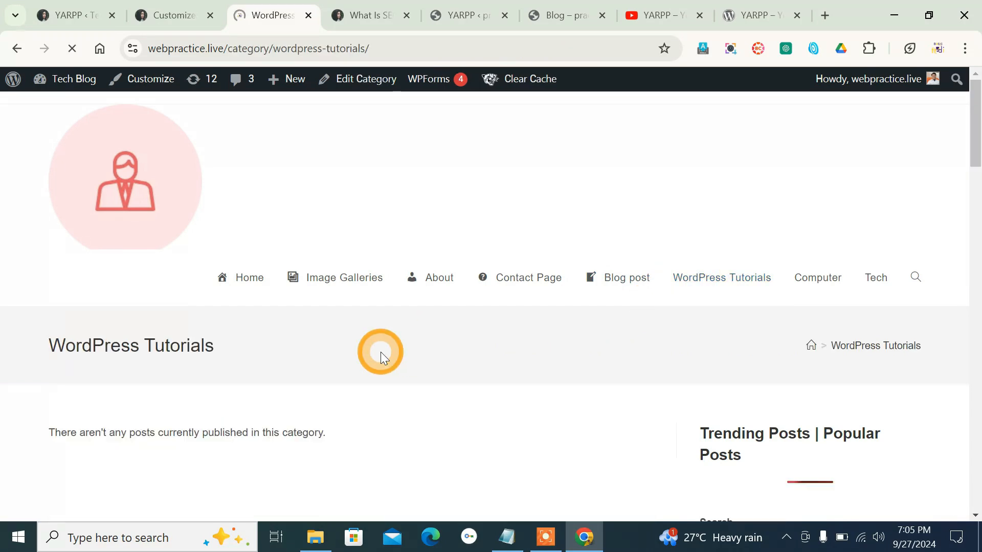
scroll(380, 352, down, 5)
scroll(380, 352, down, 3)
scroll(381, 352, up, 10)
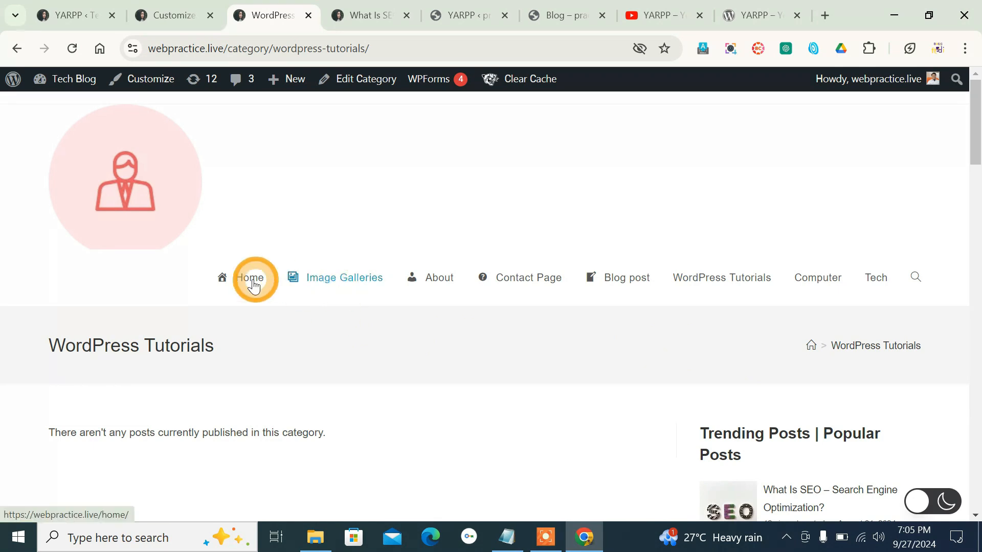
Step: Check the Computer and Tech category pages for published posts and return to WordPress Tutorials
click(817, 277)
scroll(373, 397, down, 5)
scroll(374, 397, up, 5)
click(874, 201)
scroll(367, 350, down, 5)
scroll(367, 351, down, 5)
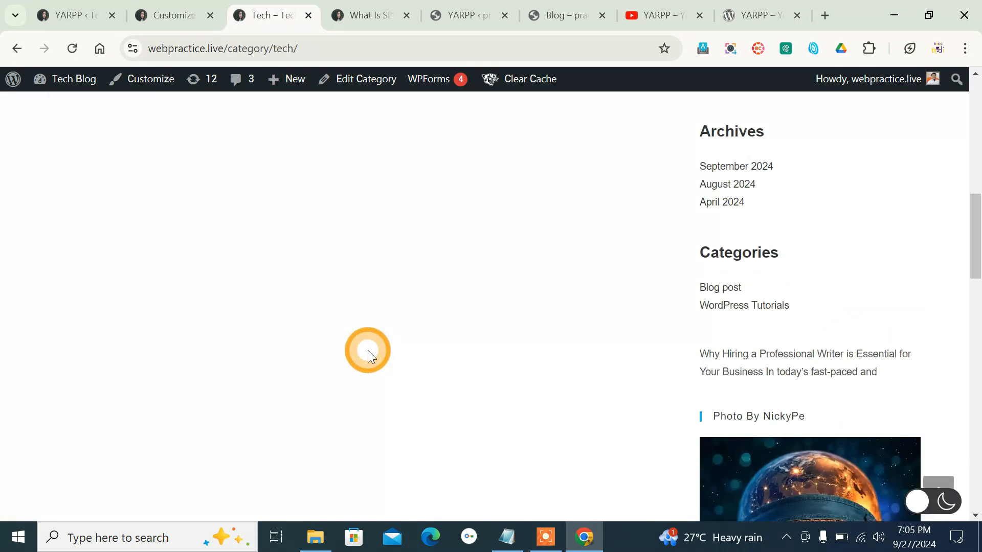
scroll(367, 350, down, 5)
scroll(367, 351, up, 10)
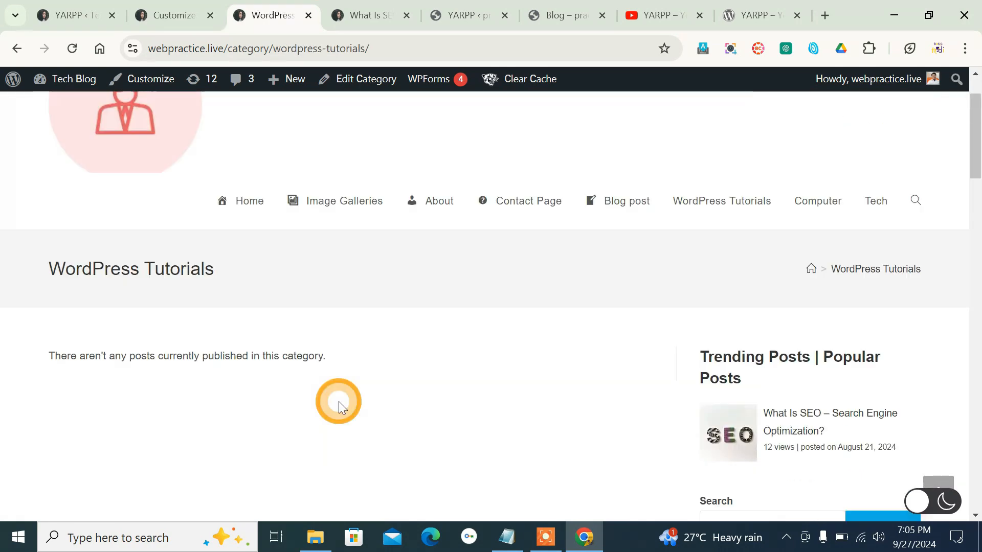
scroll(338, 401, down, 3)
scroll(339, 401, up, 5)
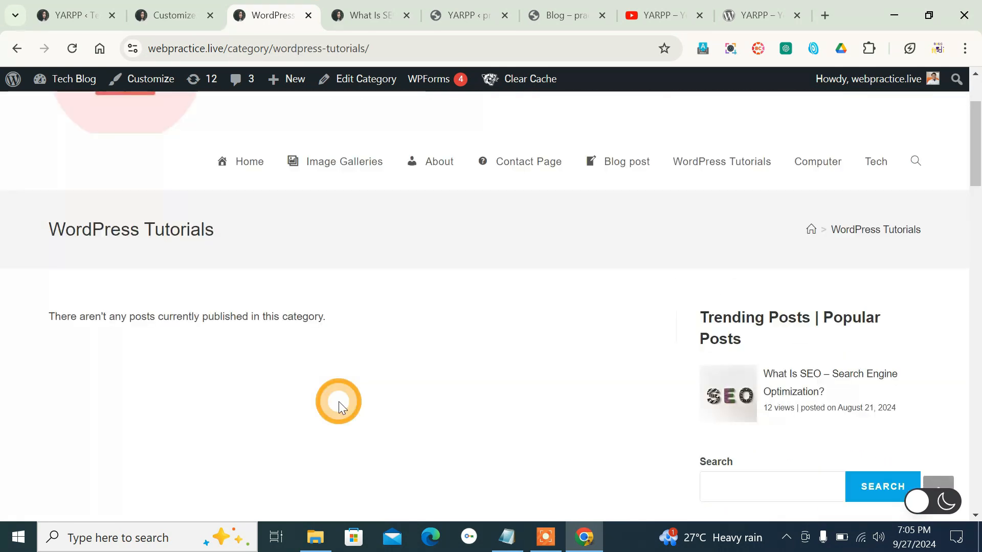
Step: Start a new post in a separate browser tab and title it "example post for related post"
click(77, 15)
mouse_move(67, 149)
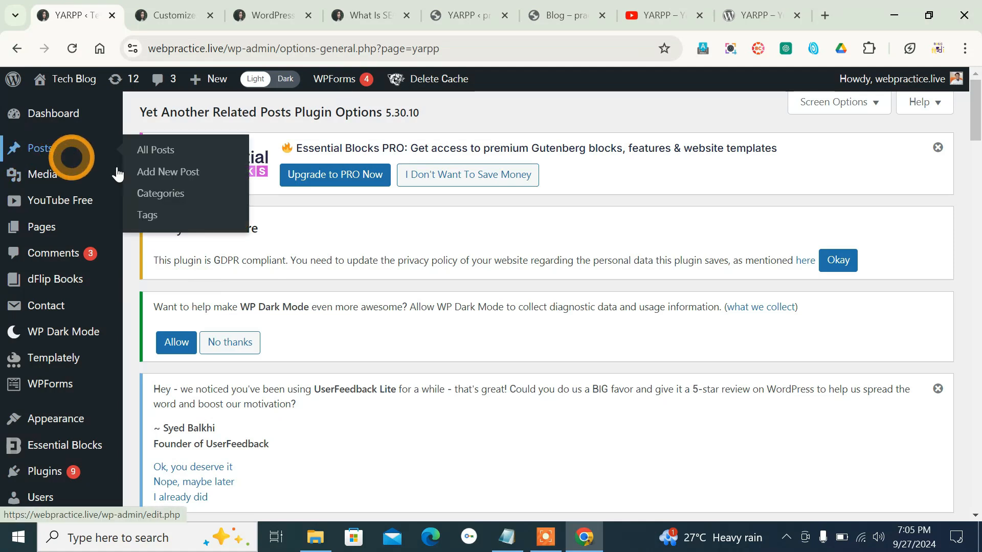
right_click(170, 175)
click(189, 186)
click(162, 15)
drag(401, 7, 184, 19)
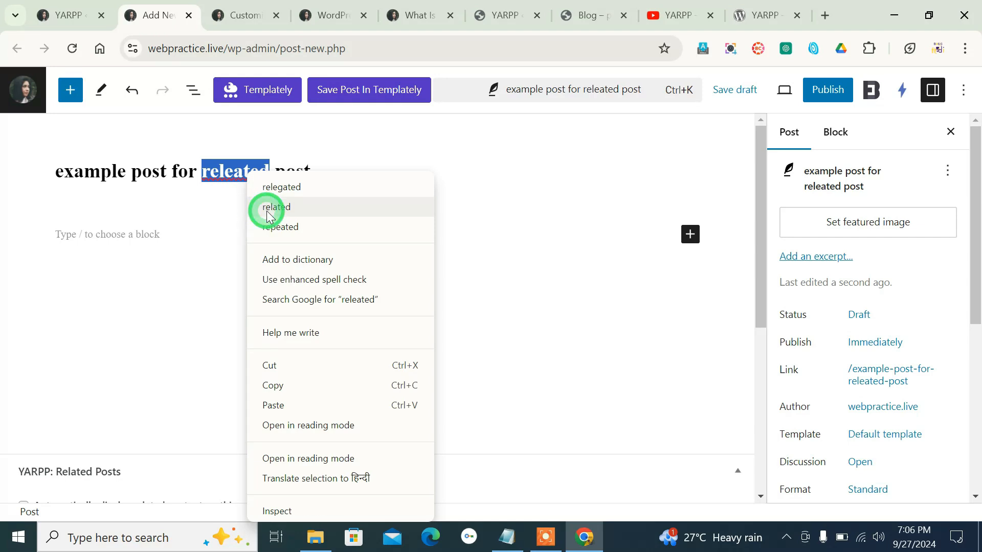
click(270, 208)
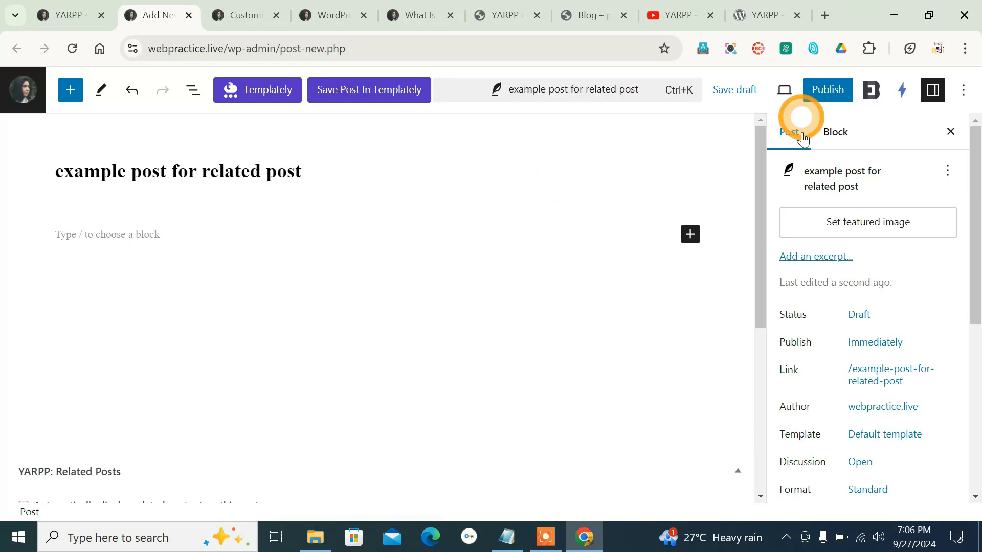
Step: Assign the example post to the Computer category and publish it
scroll(862, 281, down, 5)
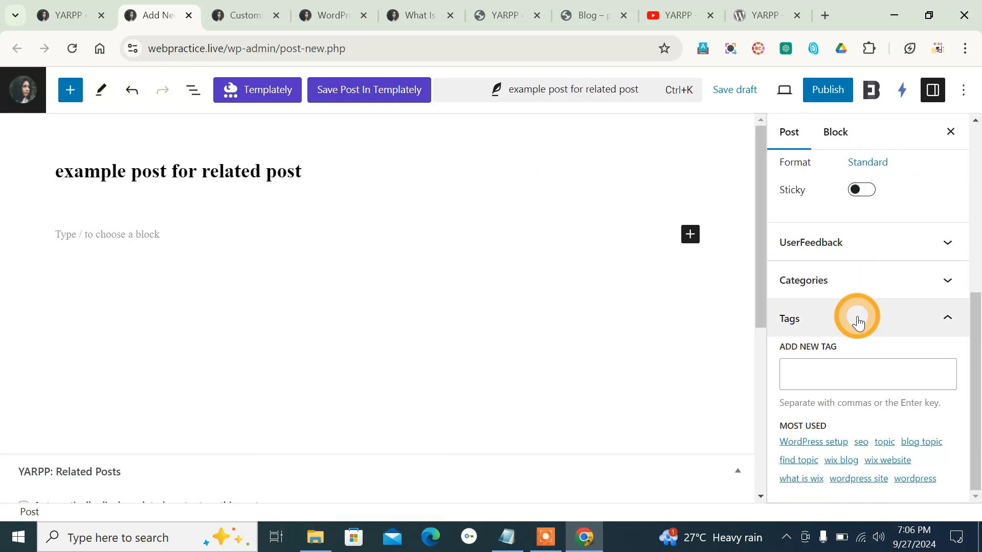
scroll(854, 317, up, 5)
scroll(900, 259, down, 1)
scroll(900, 258, down, 4)
click(877, 281)
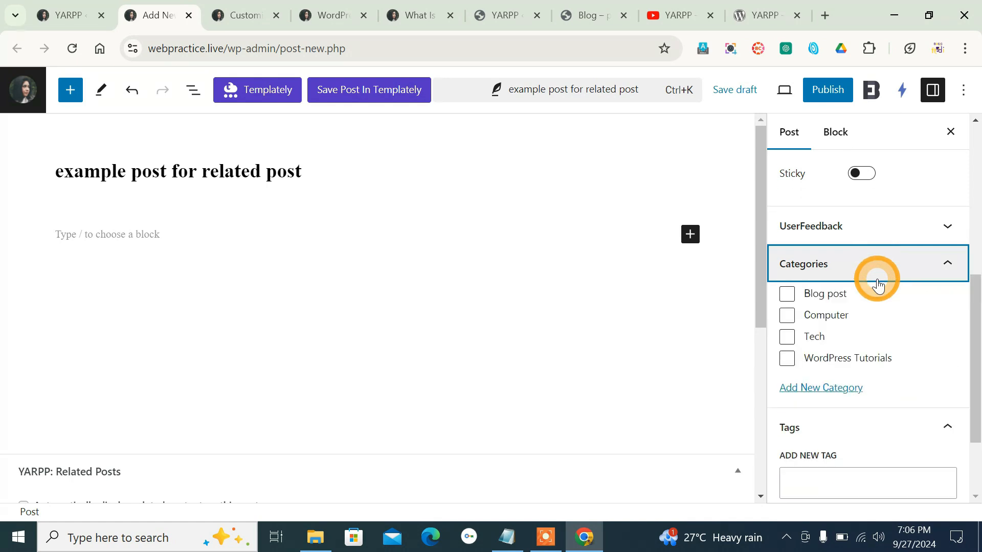
click(788, 316)
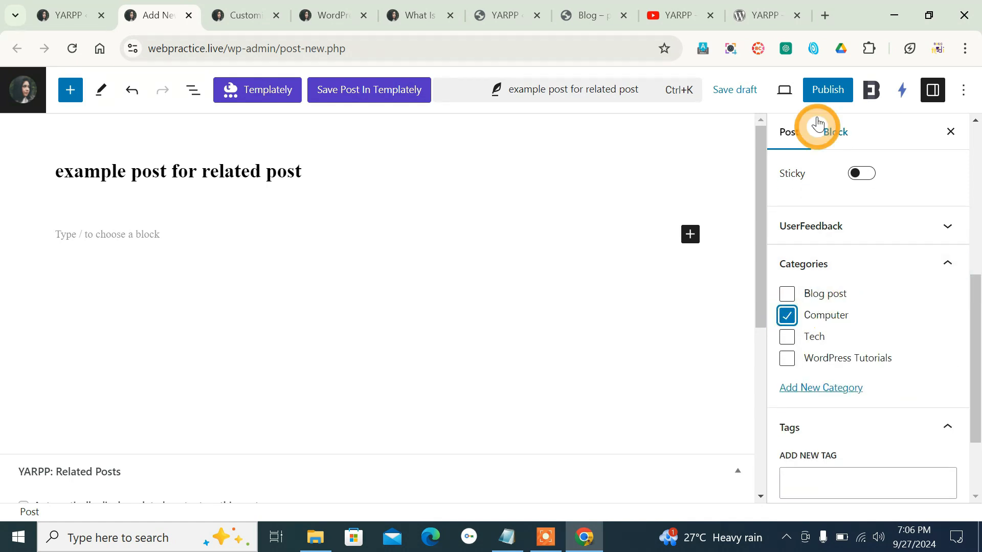
click(822, 90)
click(811, 97)
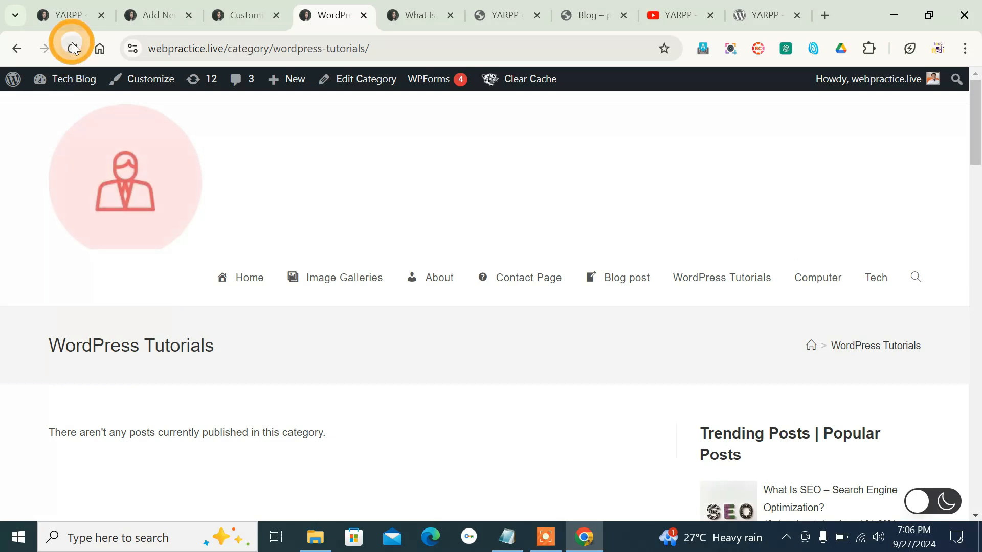
Step: Open the example post from the site's Computer category page and check its Related Blog Posts section
click(72, 47)
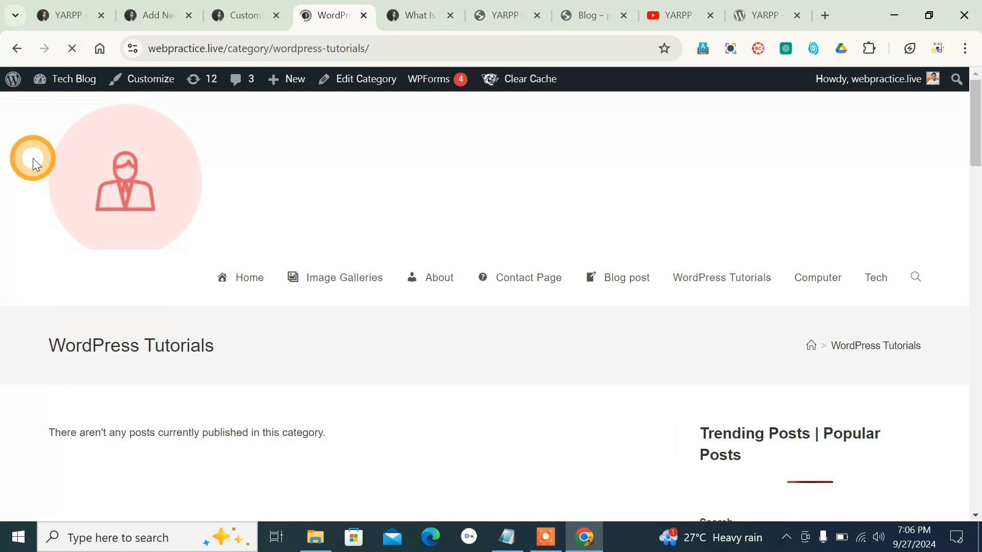
click(827, 286)
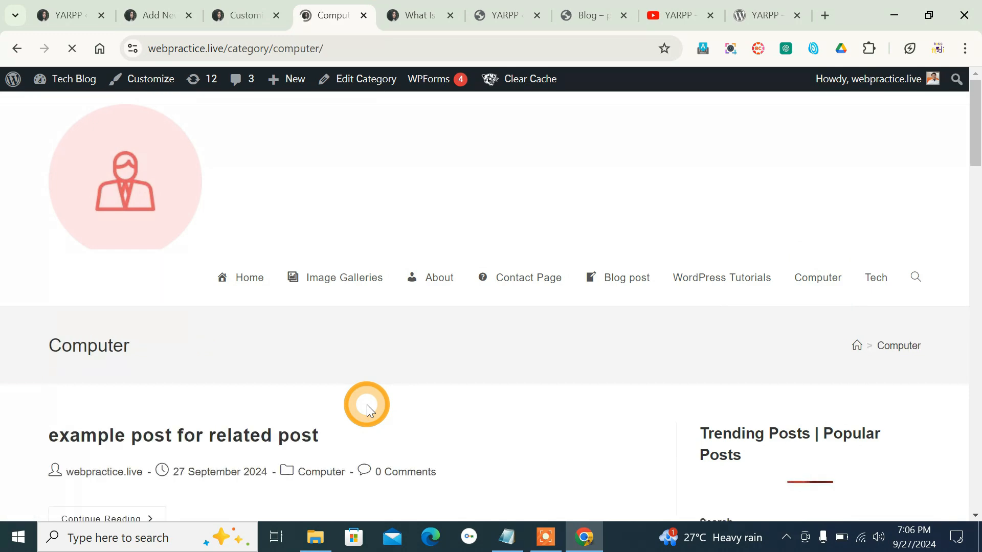
scroll(367, 404, down, 3)
click(252, 282)
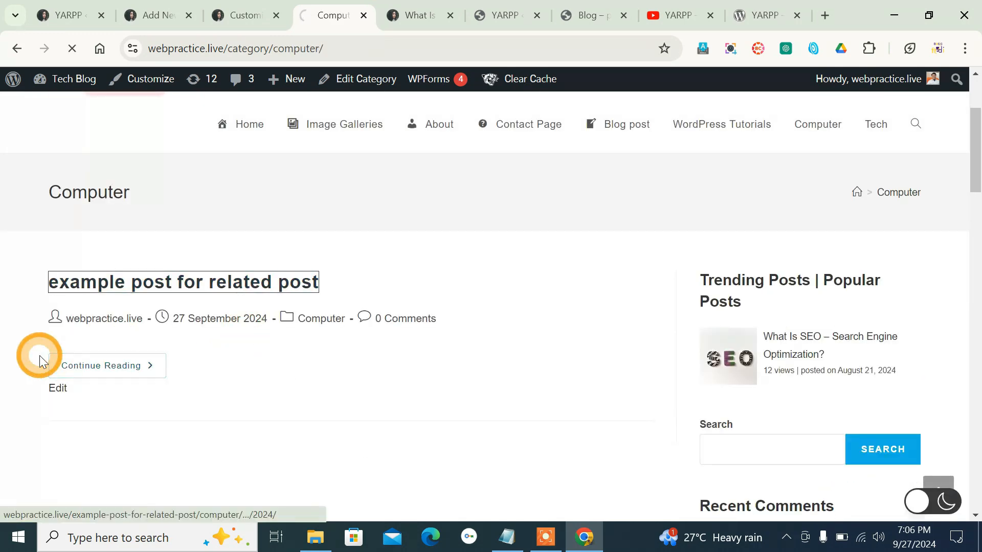
scroll(38, 355, down, 10)
scroll(38, 354, up, 5)
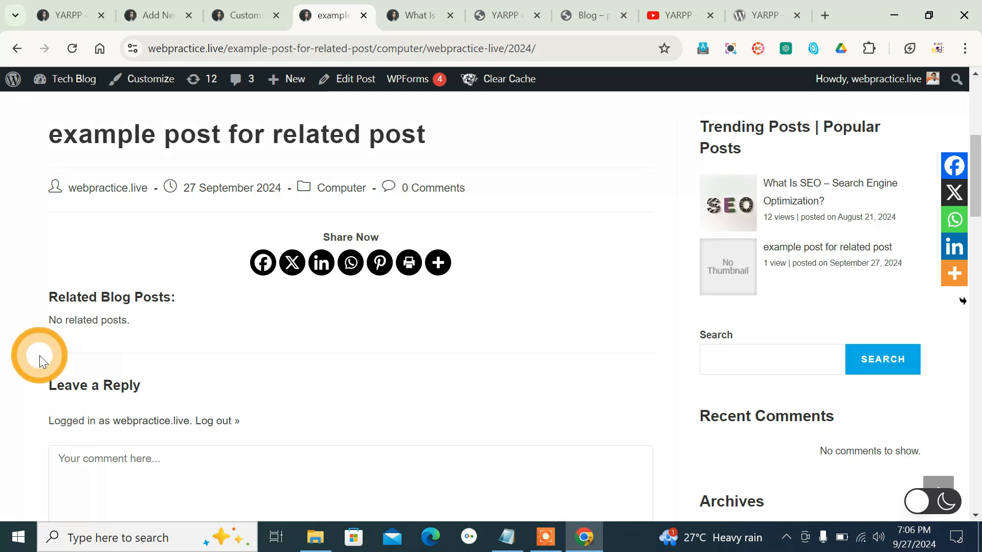
Step: Start another new post in a separate browser tab and title it "second posts"
click(240, 15)
click(153, 15)
click(61, 7)
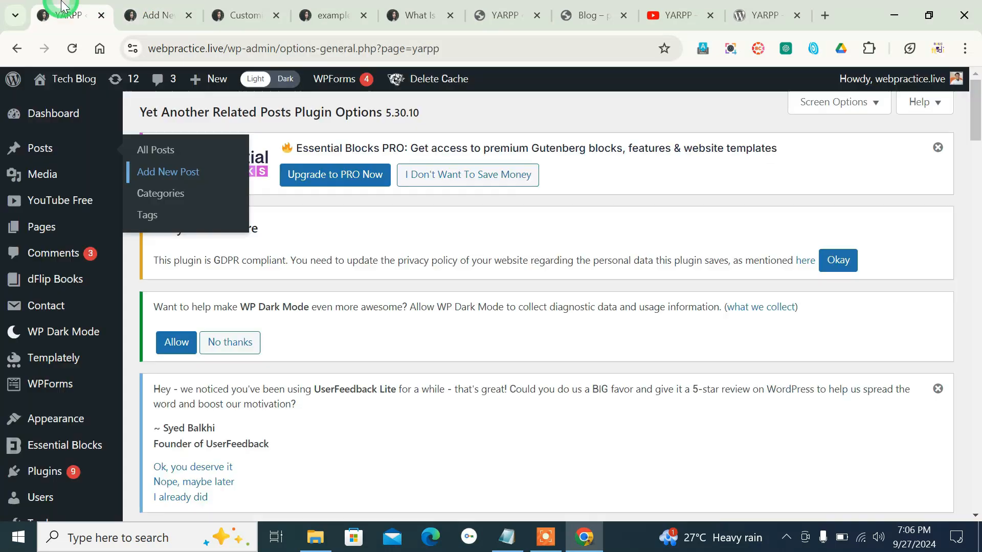
ctrl+click(151, 177)
click(149, 16)
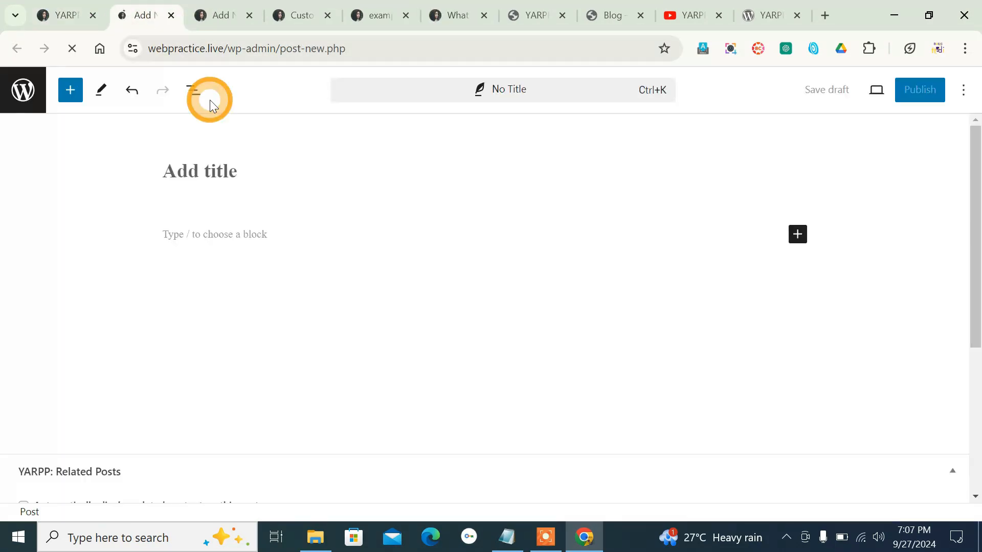
click(241, 174)
text(second posts)
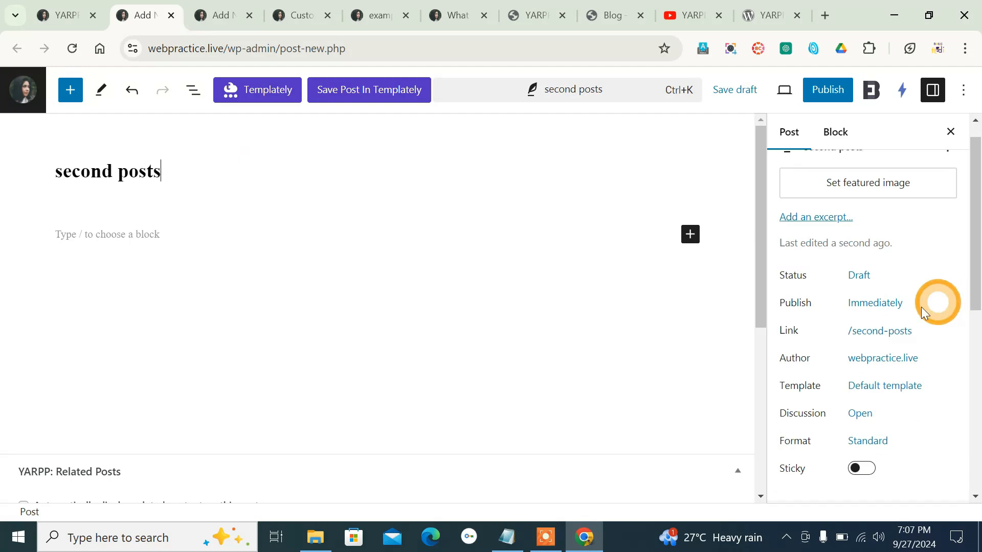
Step: Assign the "second posts" post to the Computer category and publish it
scroll(936, 300, down, 5)
click(788, 207)
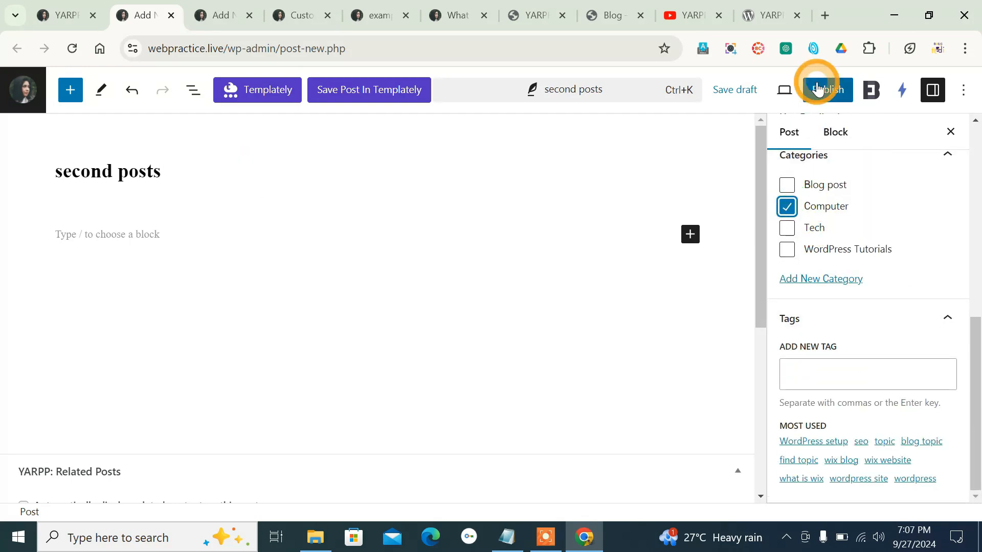
click(820, 90)
click(821, 91)
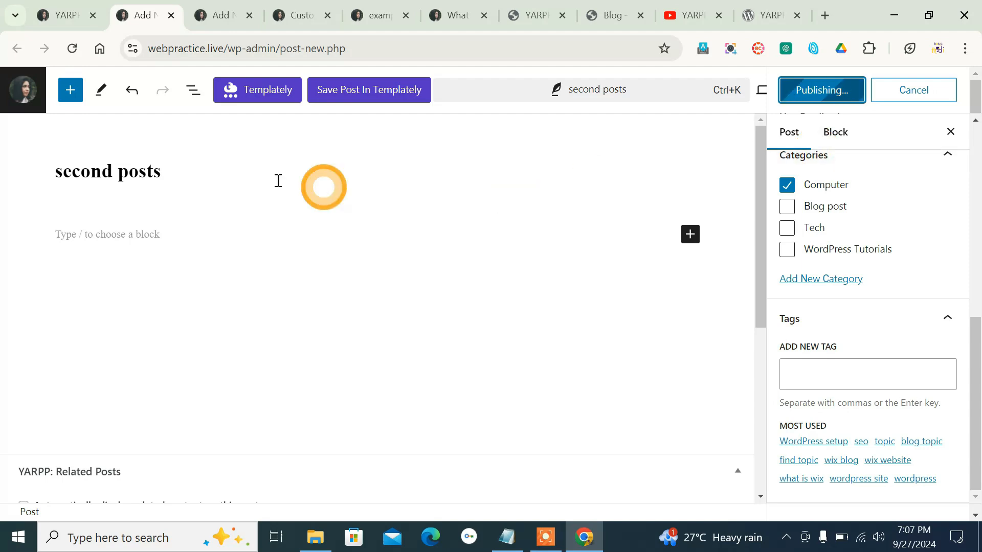
Step: Open "second posts" from the site's Computer category page and check its Related Blog Posts section
click(236, 6)
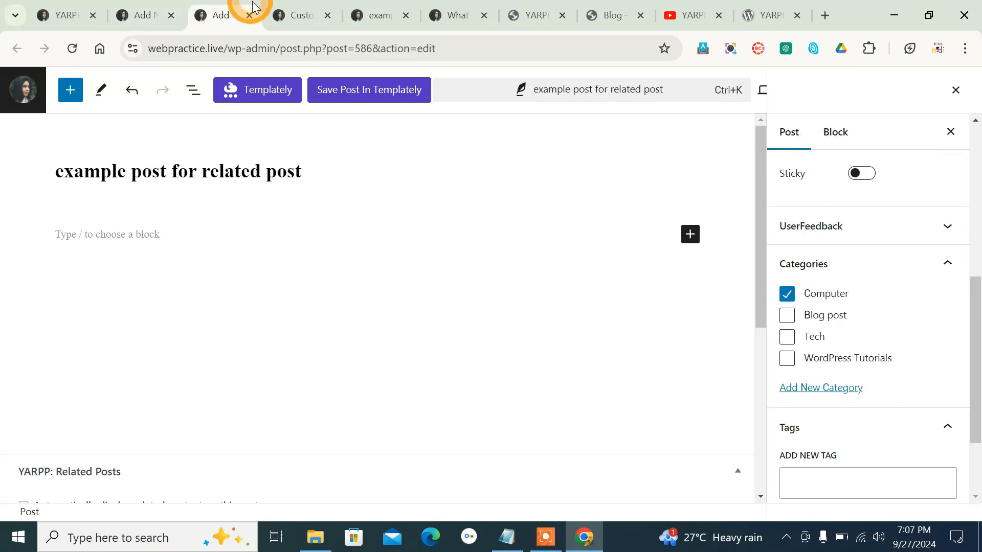
click(271, 11)
click(394, 10)
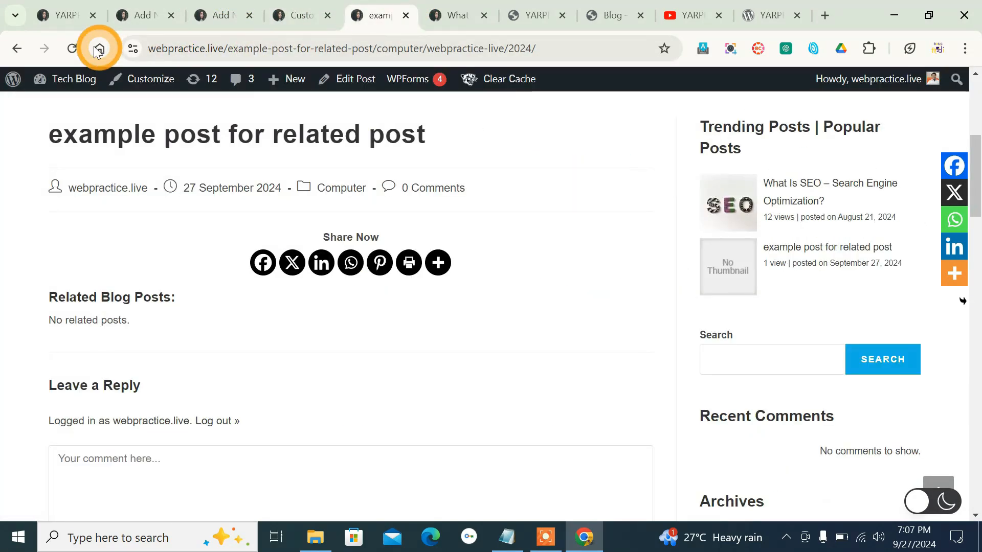
click(17, 48)
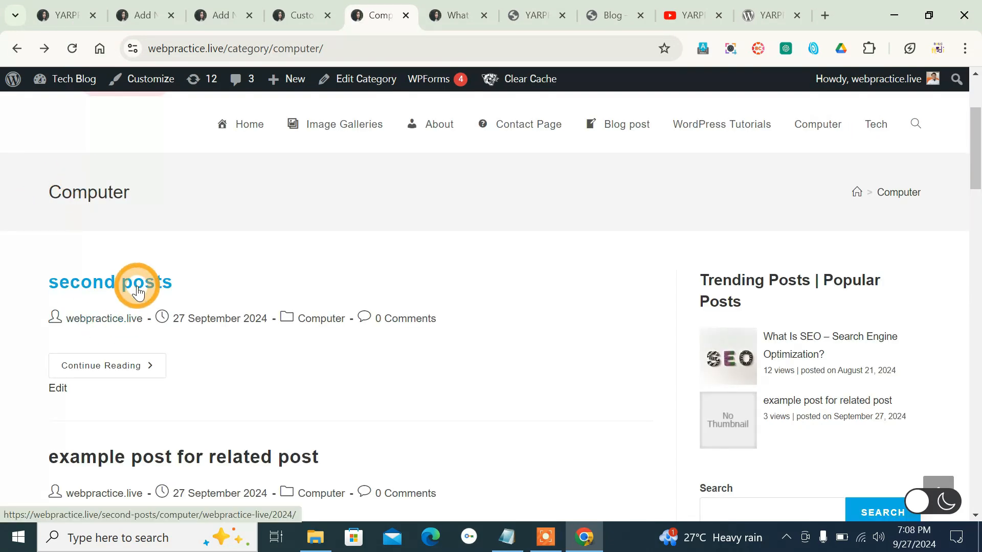
scroll(60, 287, down, 4)
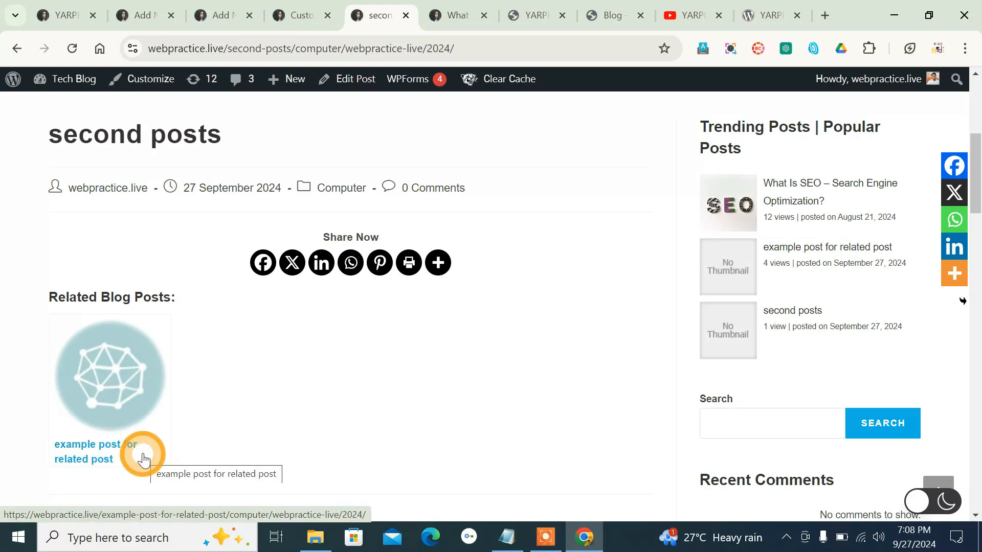
Step: Set the theme in YARPP's automatic display options to List and save the settings
click(62, 15)
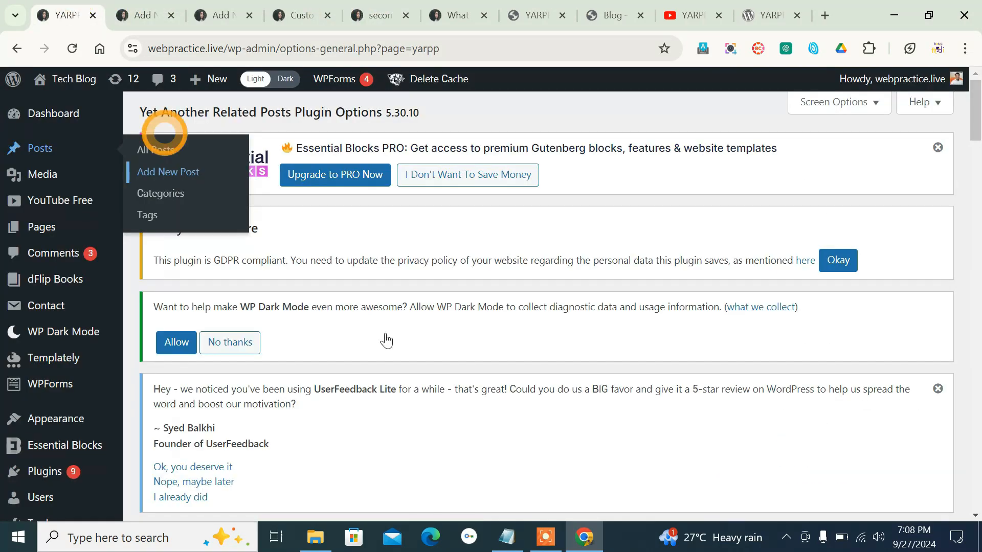
scroll(386, 341, down, 15)
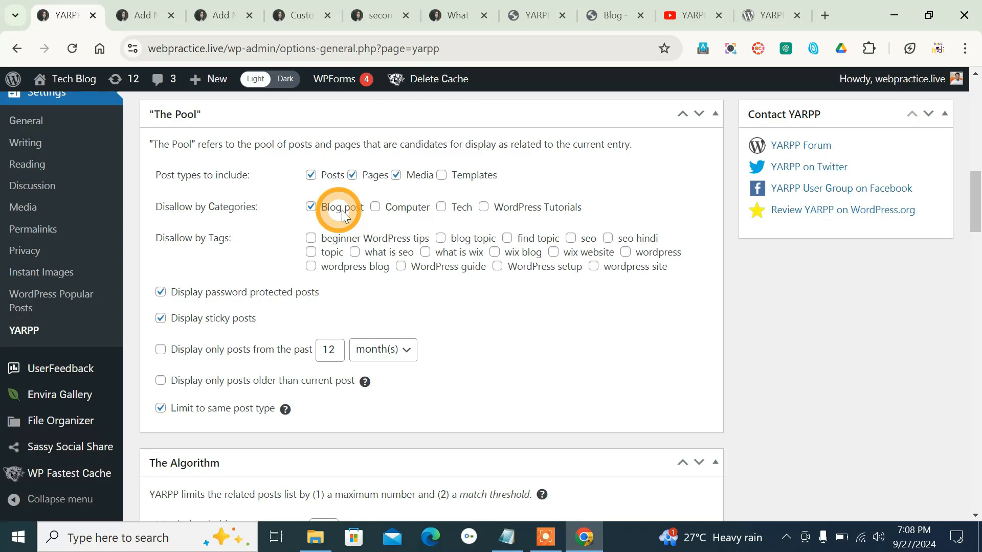
scroll(502, 302, down, 10)
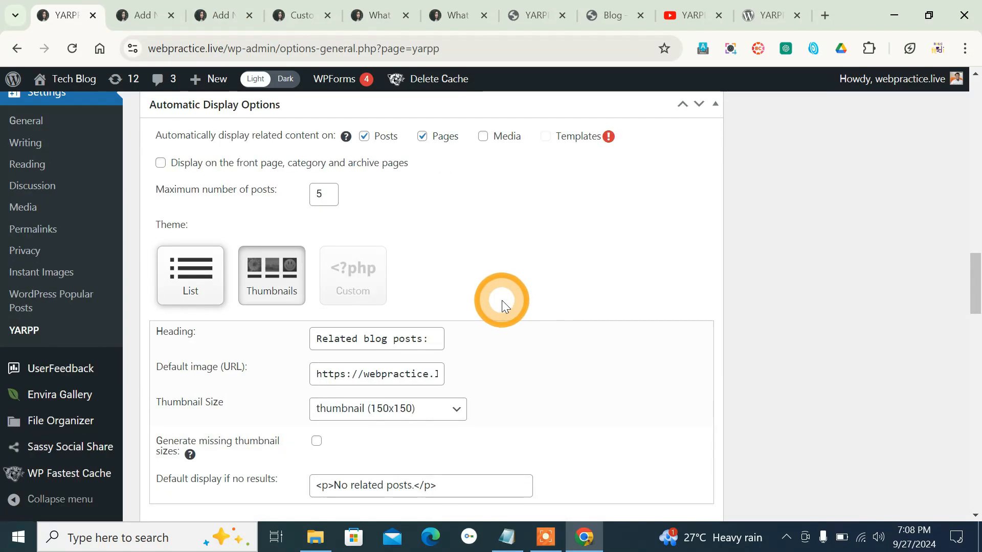
scroll(489, 258, up, 10)
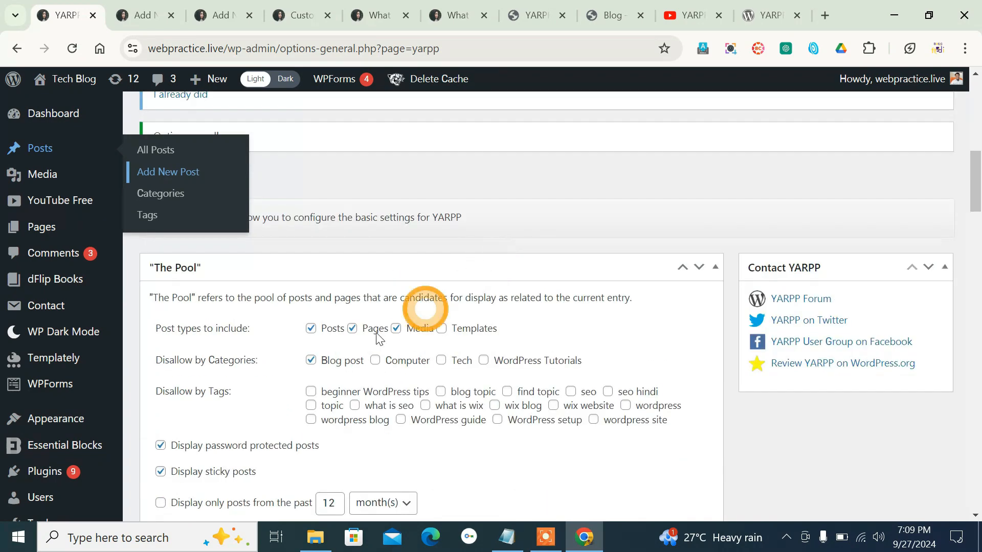
scroll(259, 390, down, 10)
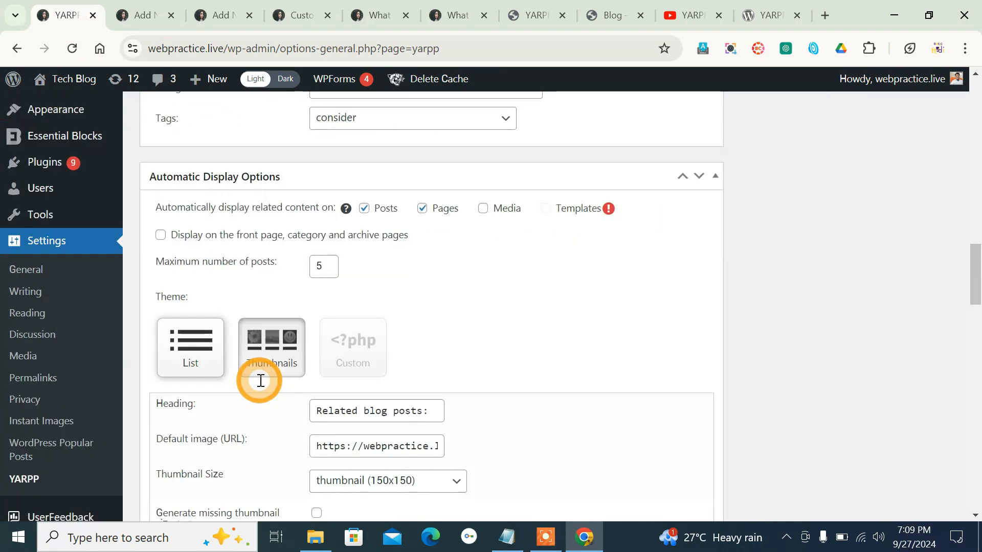
click(185, 346)
scroll(573, 342, down, 10)
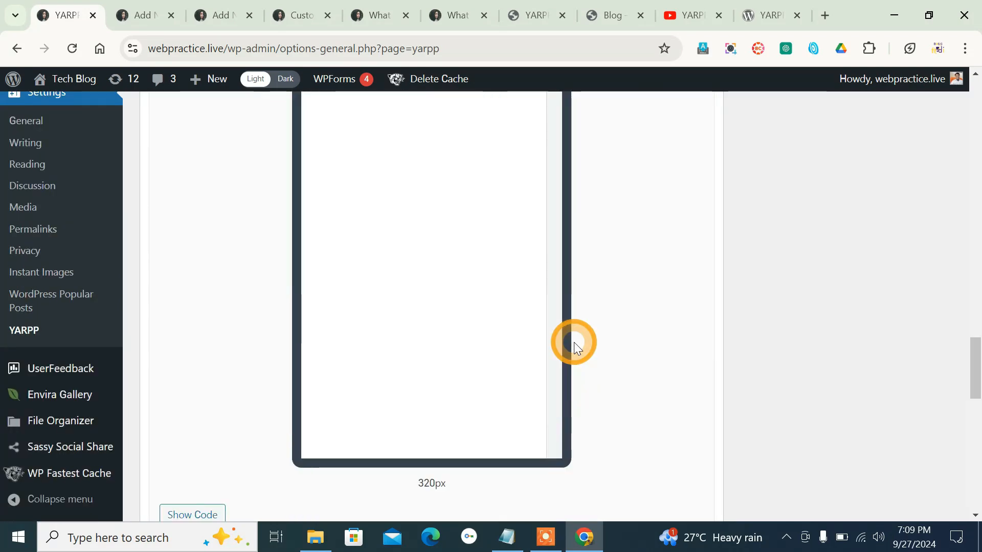
scroll(574, 342, up, 5)
scroll(376, 388, down, 10)
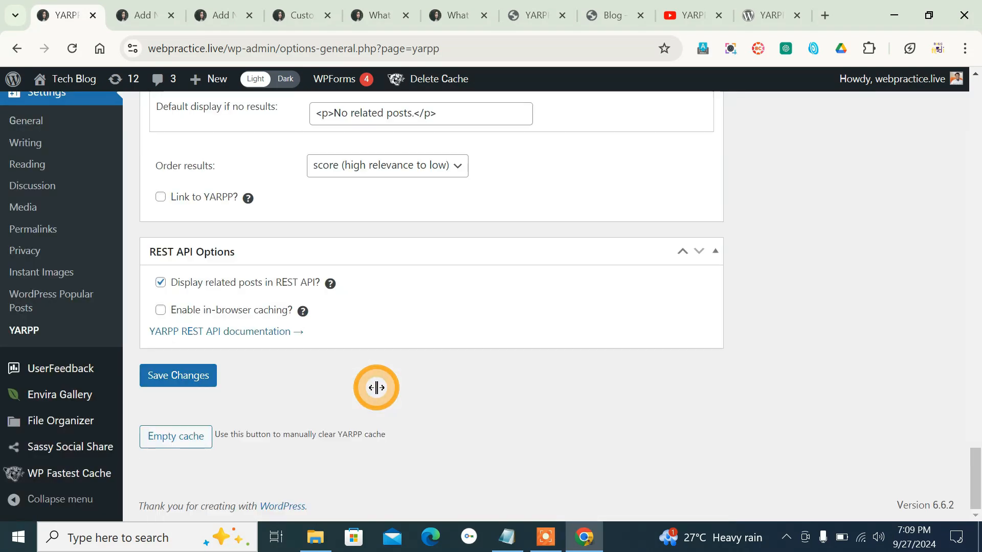
click(183, 380)
Step: Open the "What Is SEO" post on the site and examine the layout of its Related Posts section
click(163, 6)
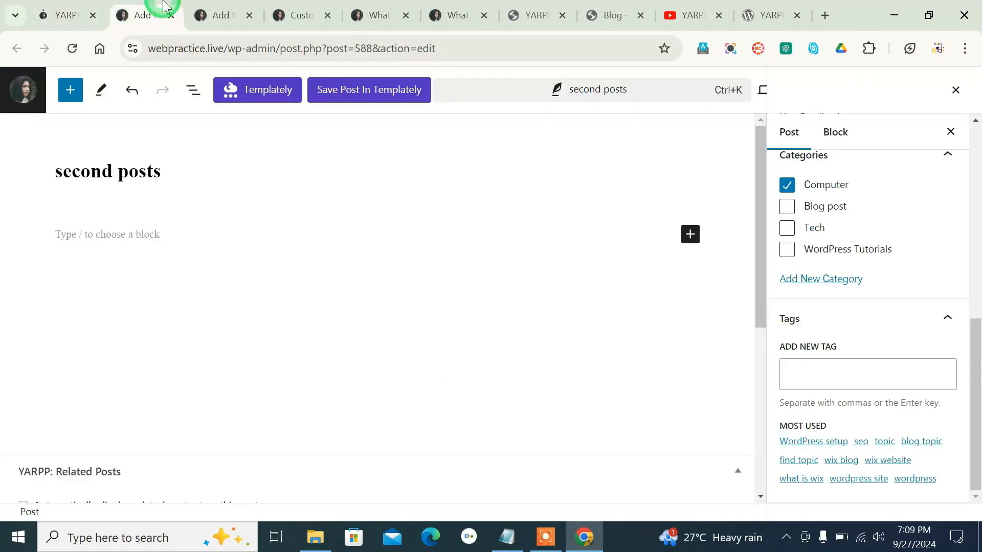
click(213, 8)
click(307, 6)
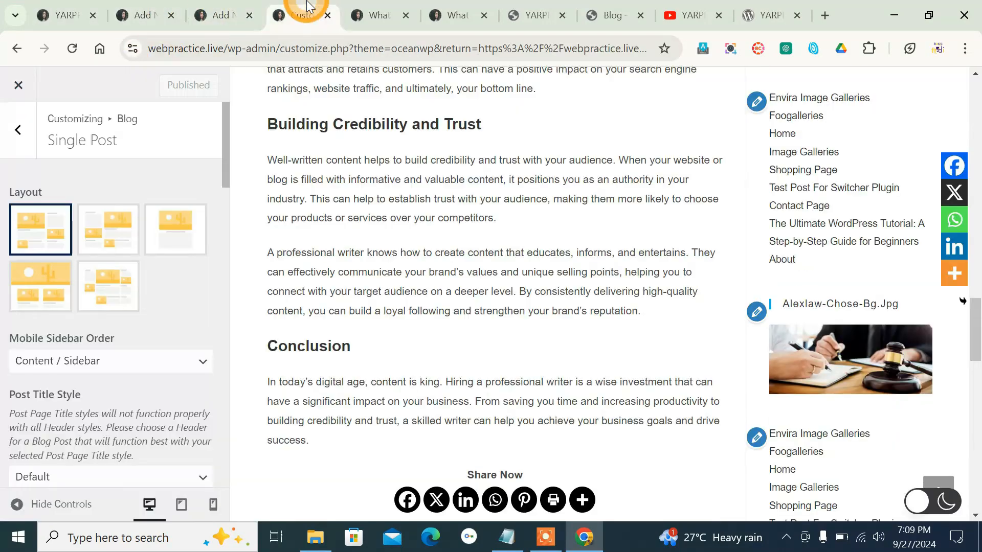
click(393, 6)
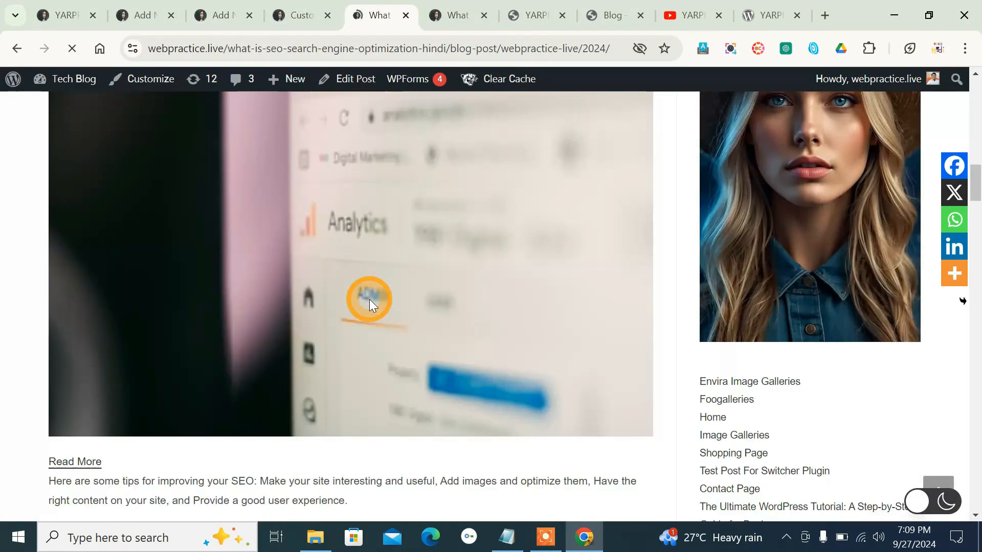
scroll(378, 292, down, 20)
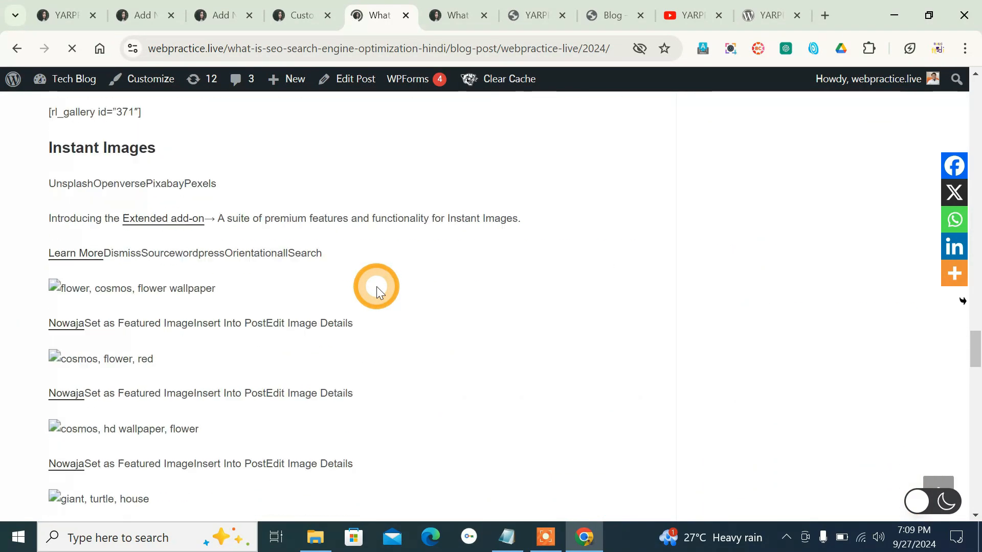
scroll(376, 286, down, 3)
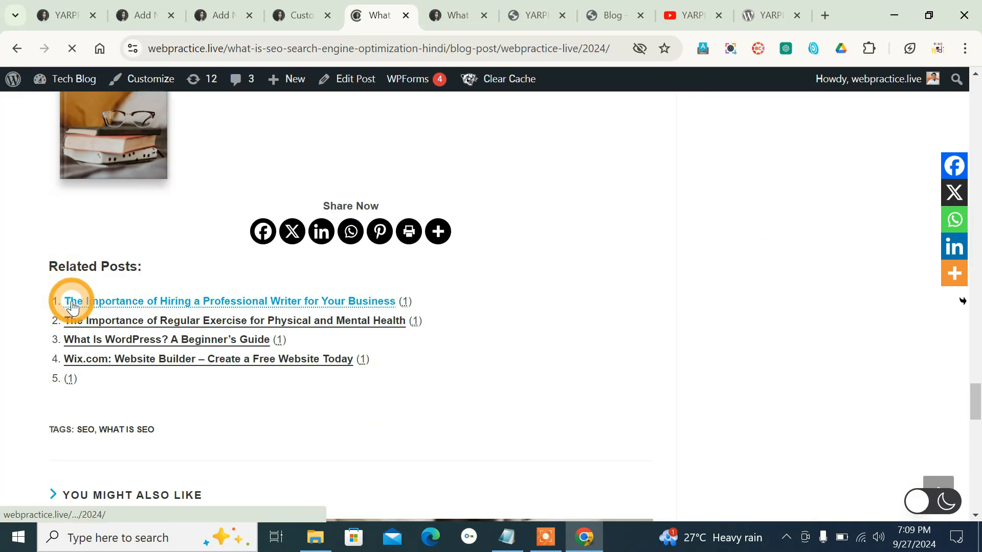